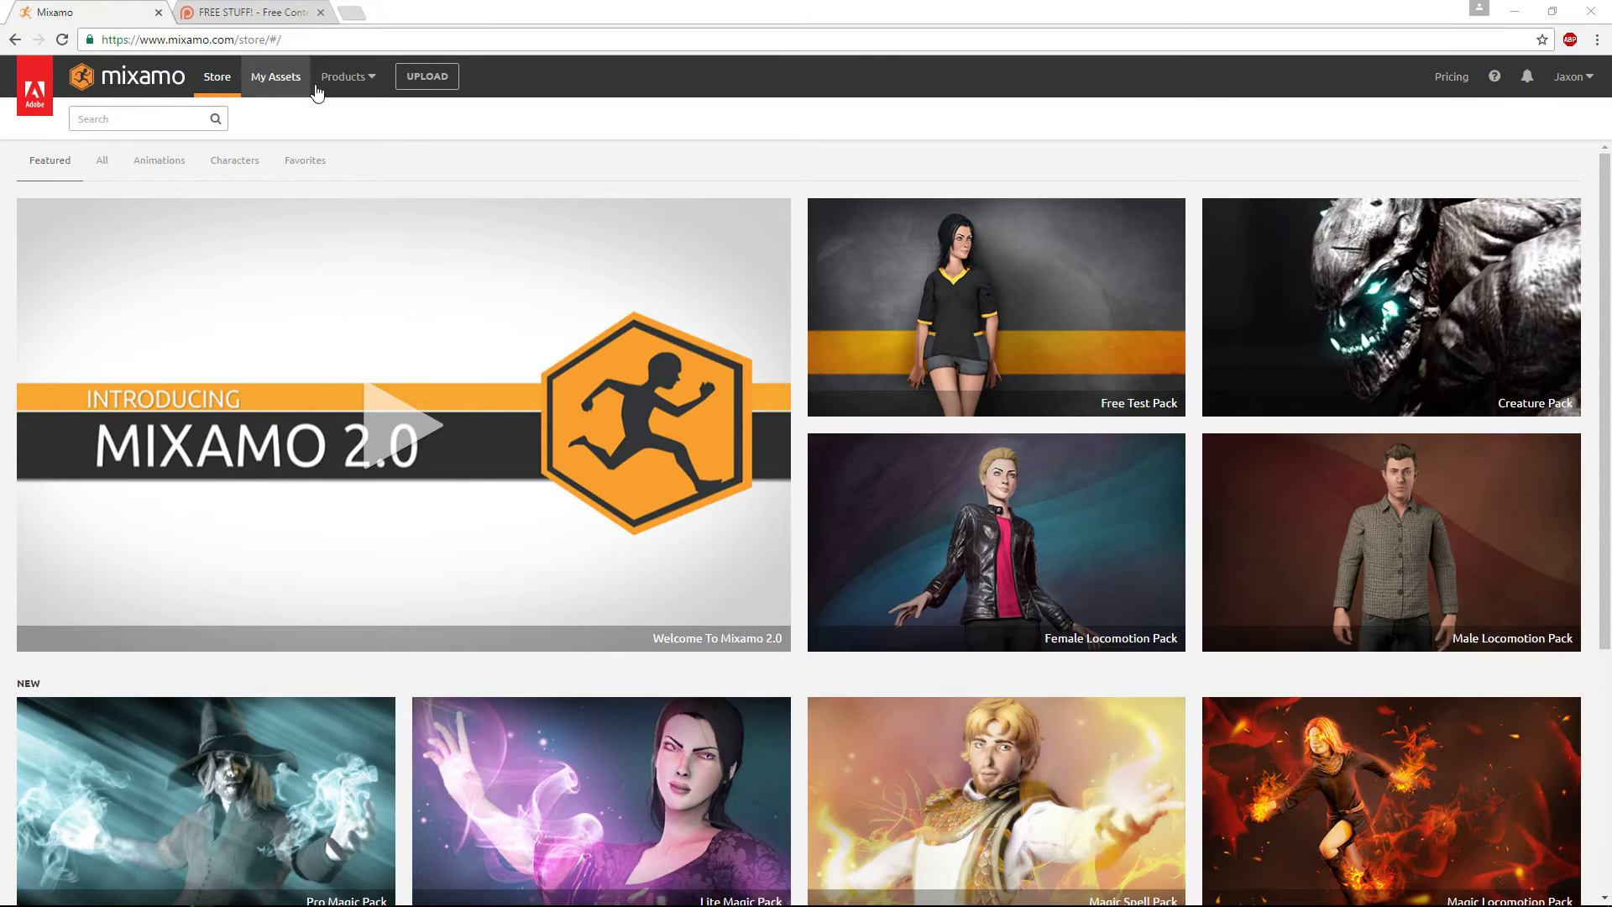
Download the TestModel.zip attachment from the Patreon FREE STUFF! post
left_click(255, 15)
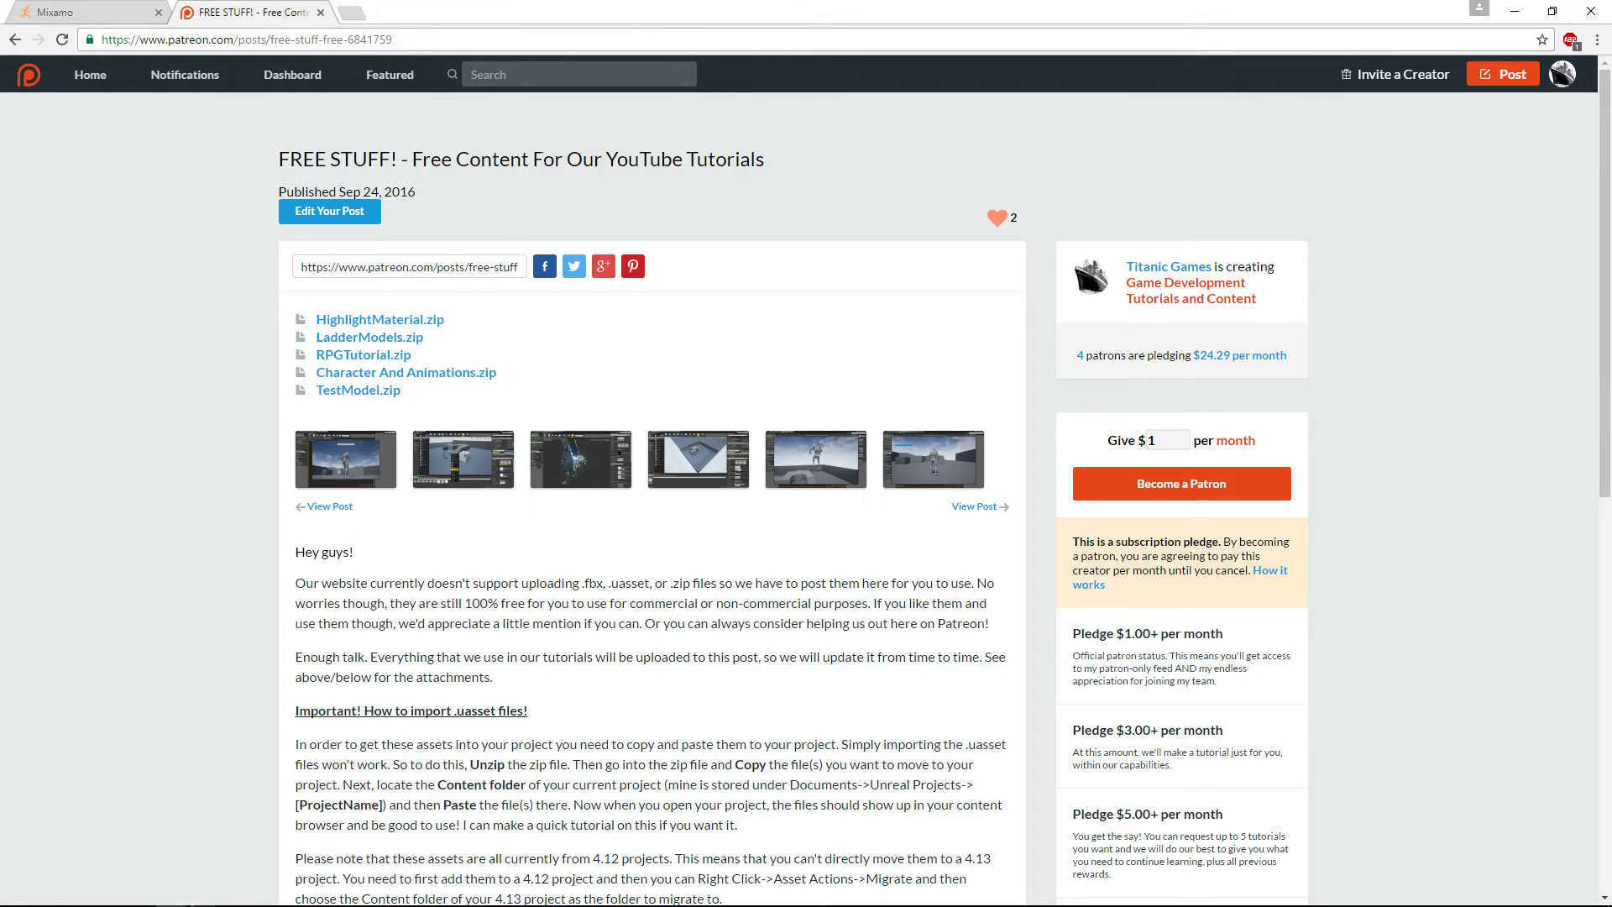
left_click(380, 392)
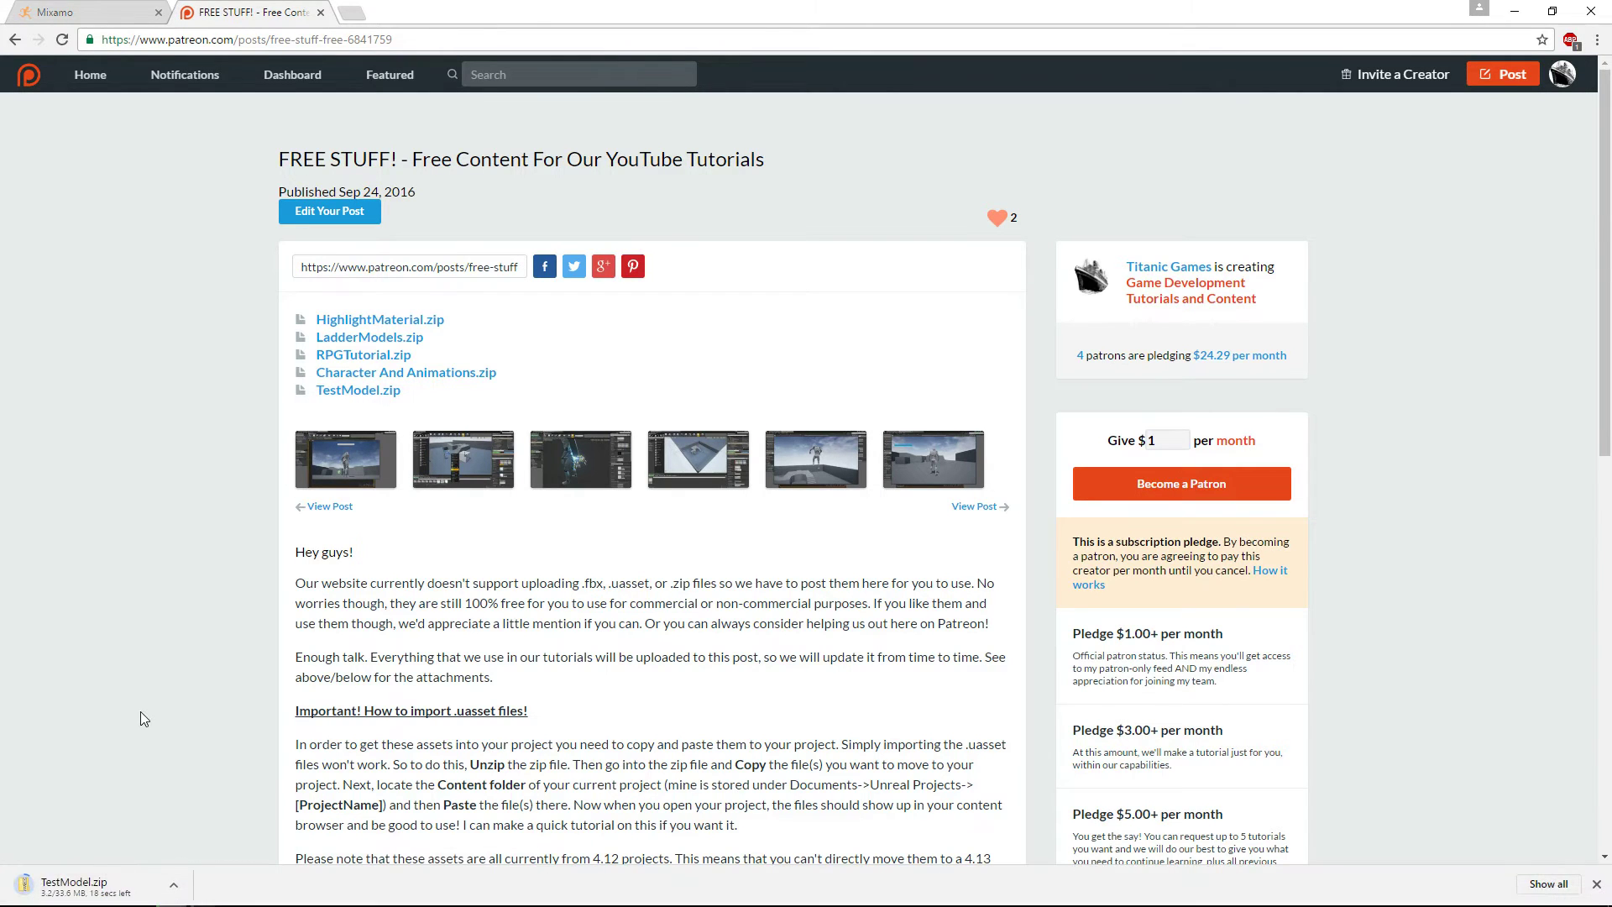
Extract TestModel.zip into a Downloads\TestModel folder and close the extracted folder window
left_click(84, 886)
left_click(672, 100)
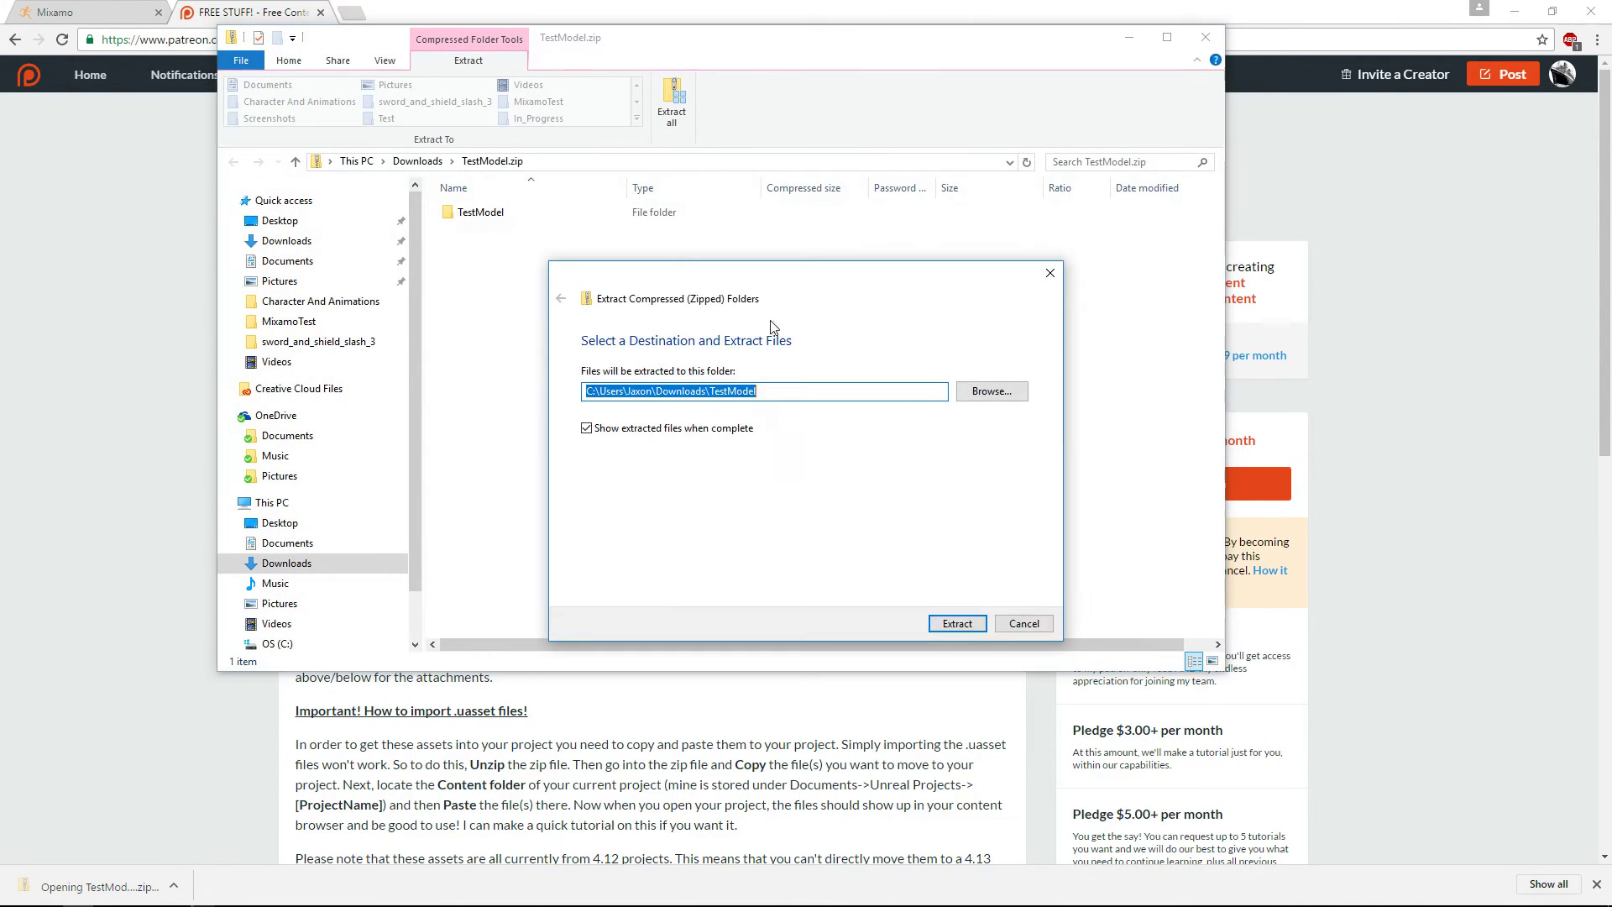
left_click(965, 625)
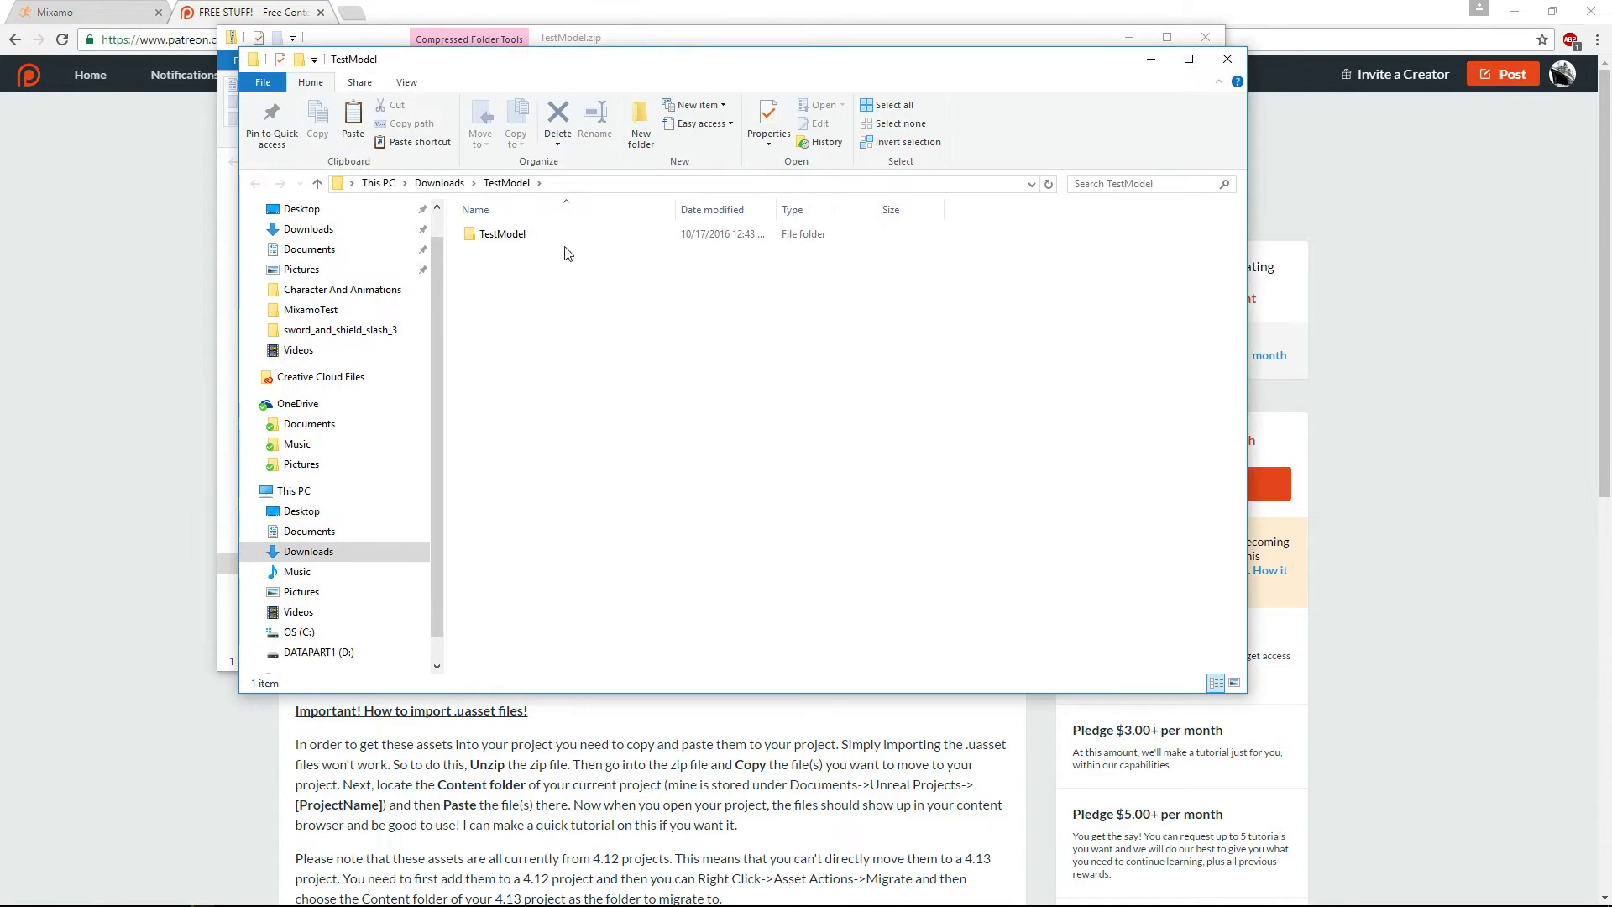
left_click(1227, 59)
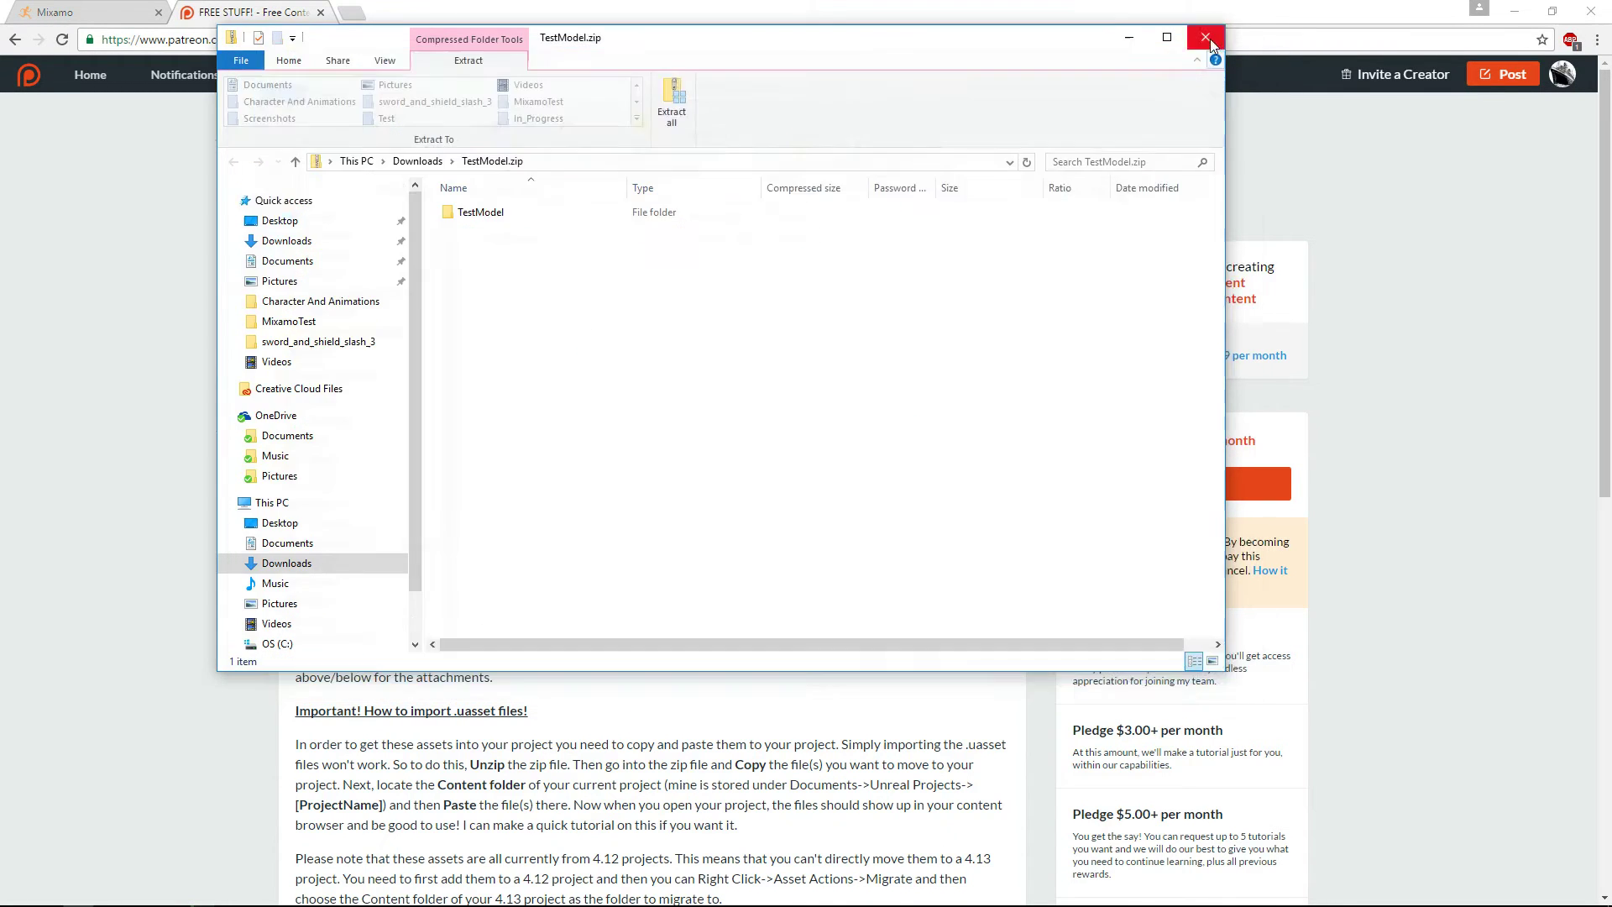
Close the TestModel.zip window and bring up Mixamo's Upload a Character dialog
left_click(1205, 37)
left_click(103, 15)
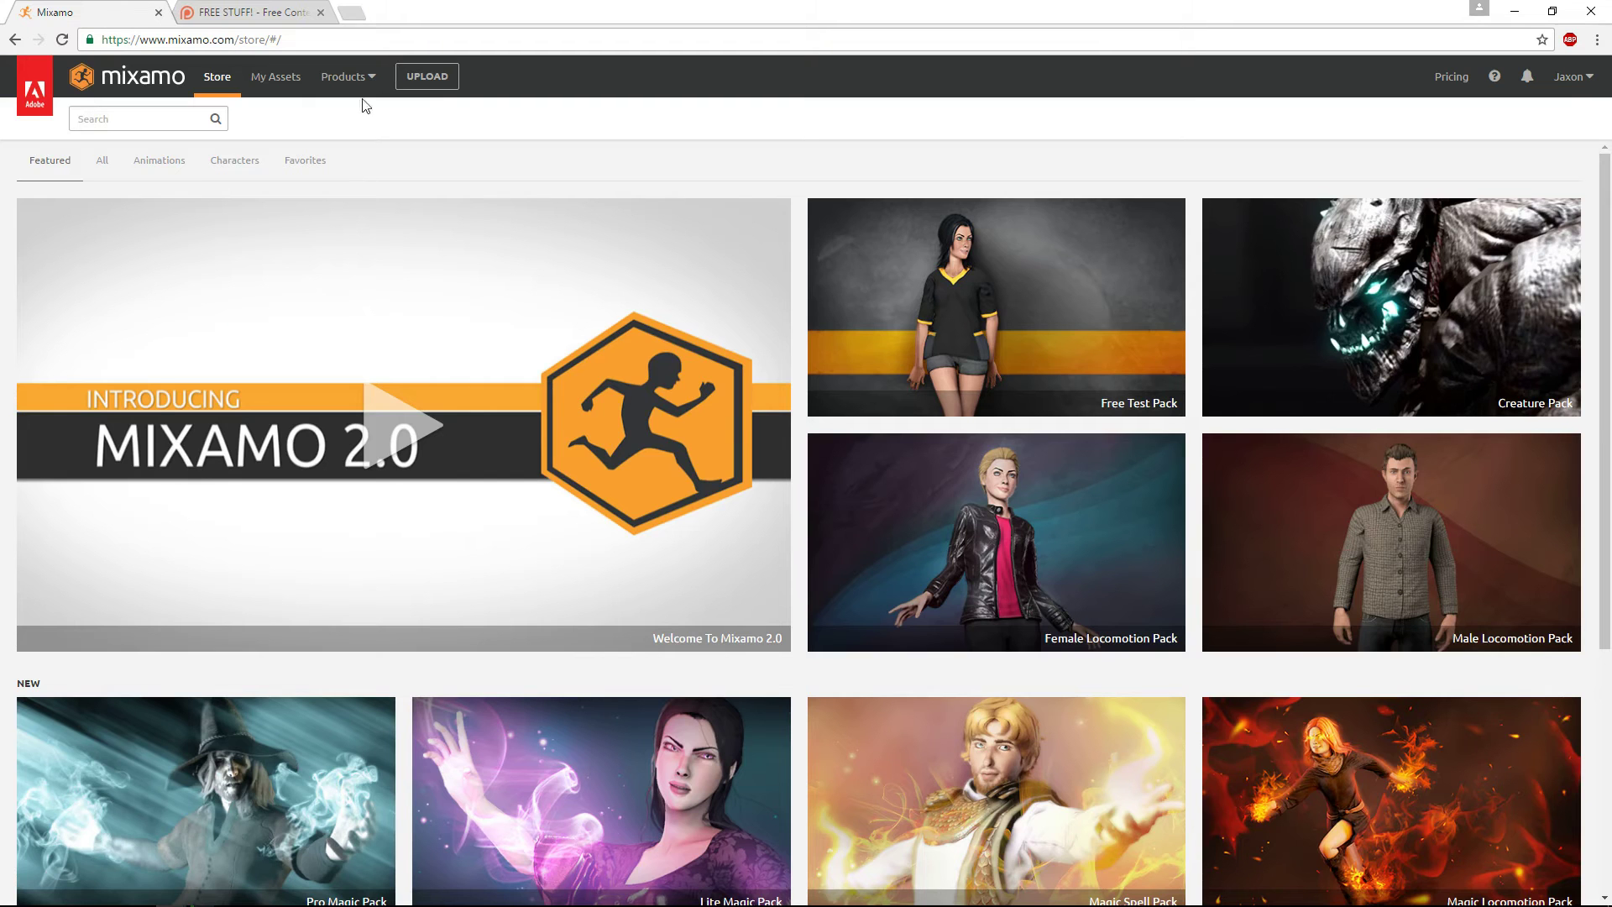
left_click(441, 84)
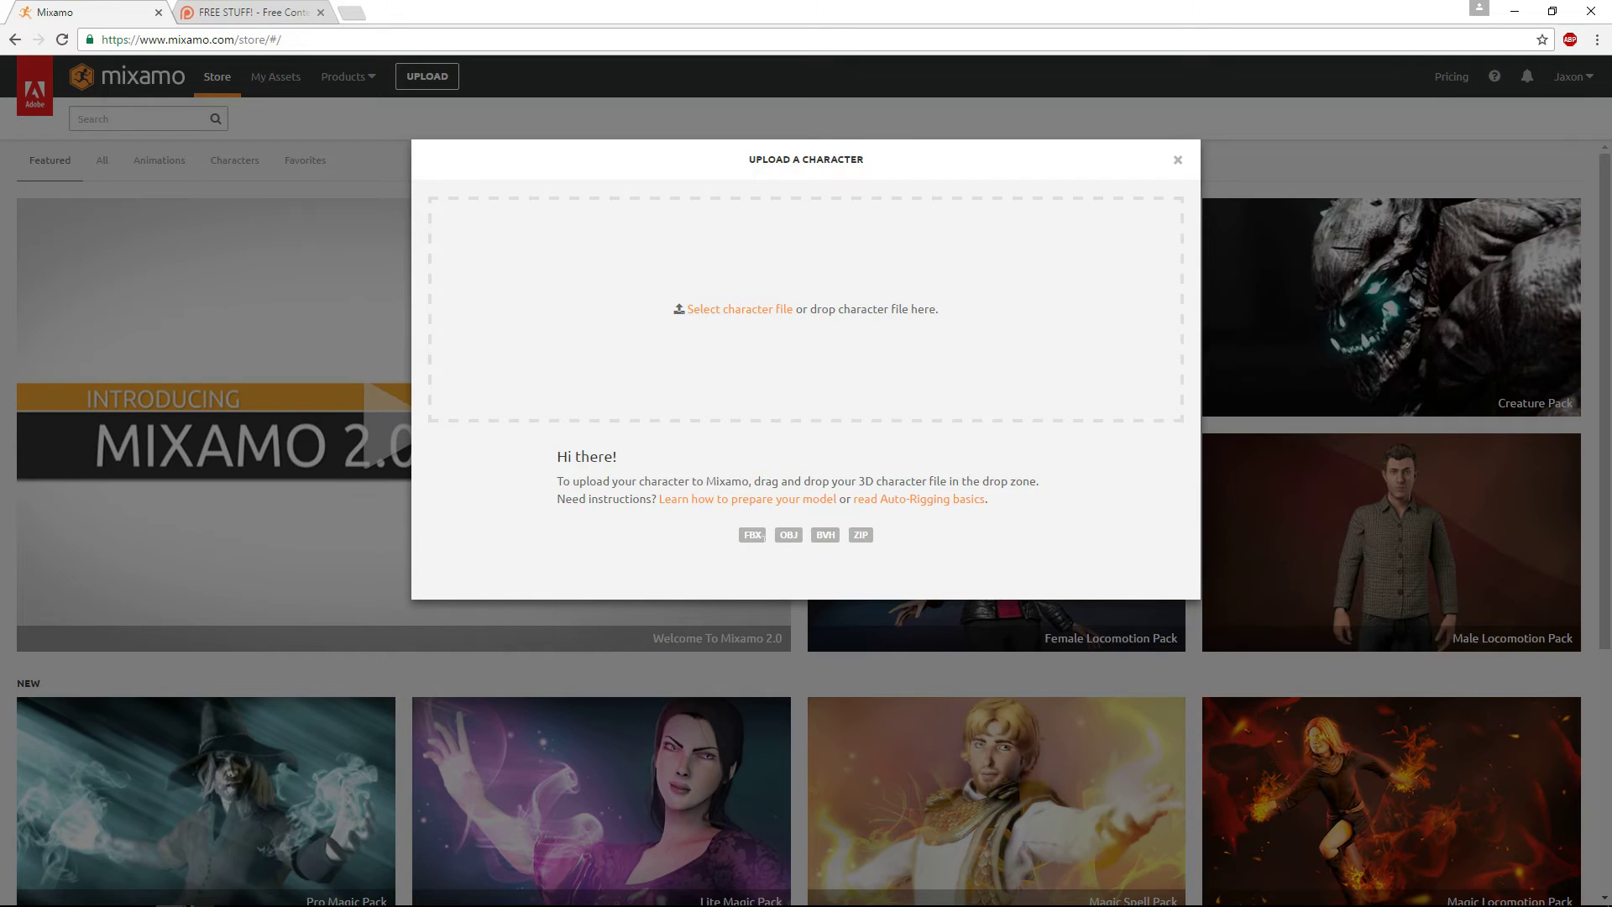
Upload TestModel.fbx from the Desktop TestModel folder as the Mixamo character
left_click(763, 309)
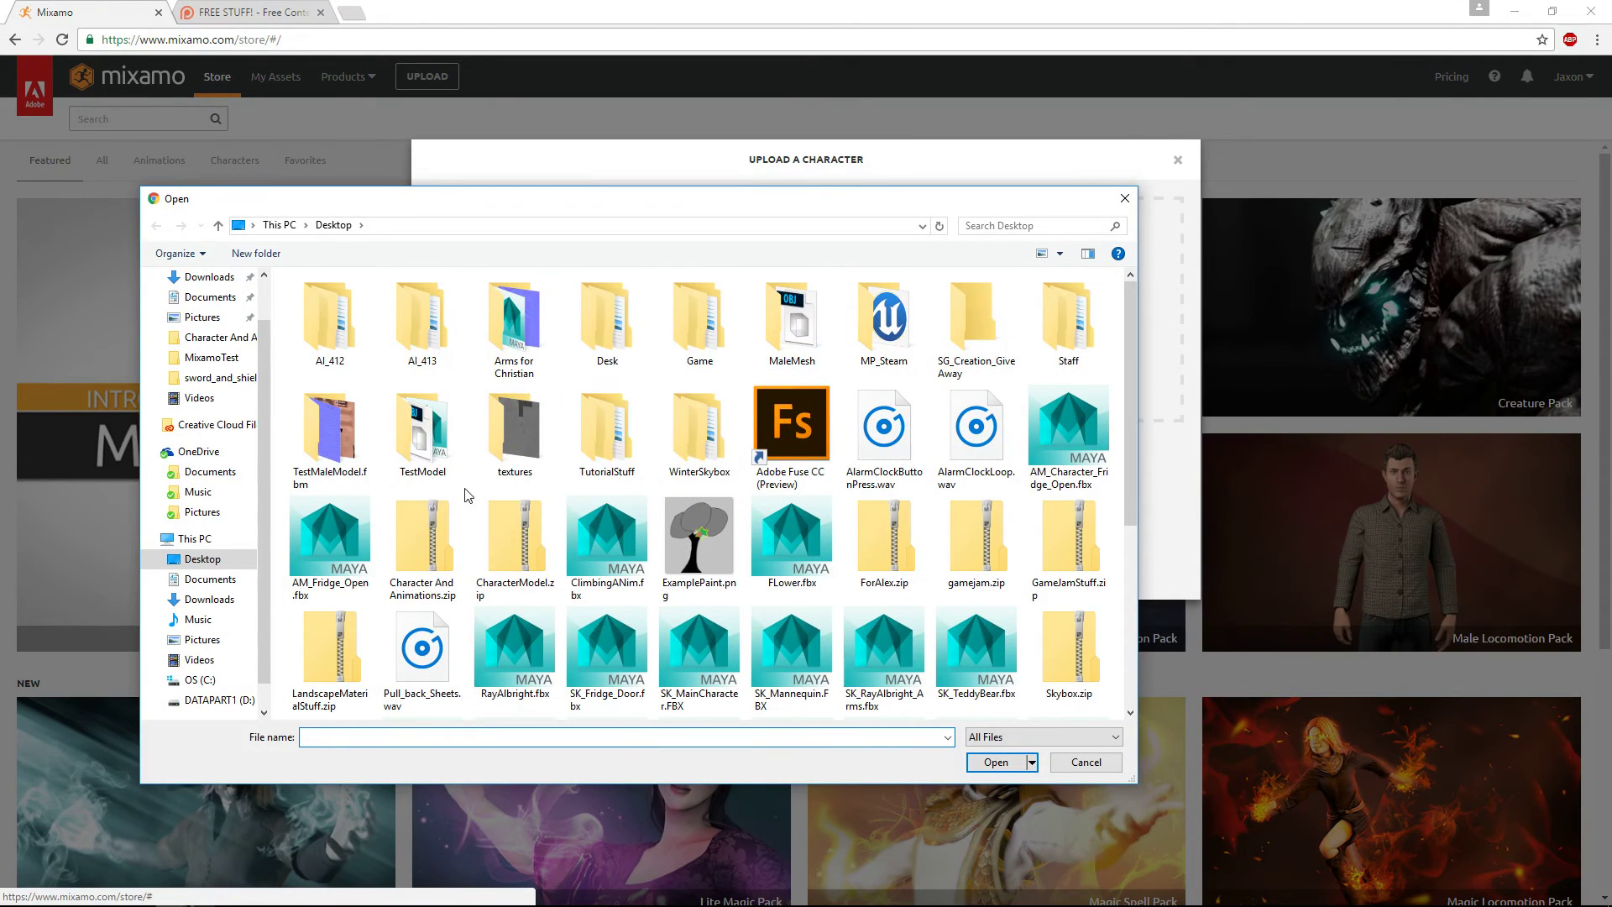
double_click(419, 437)
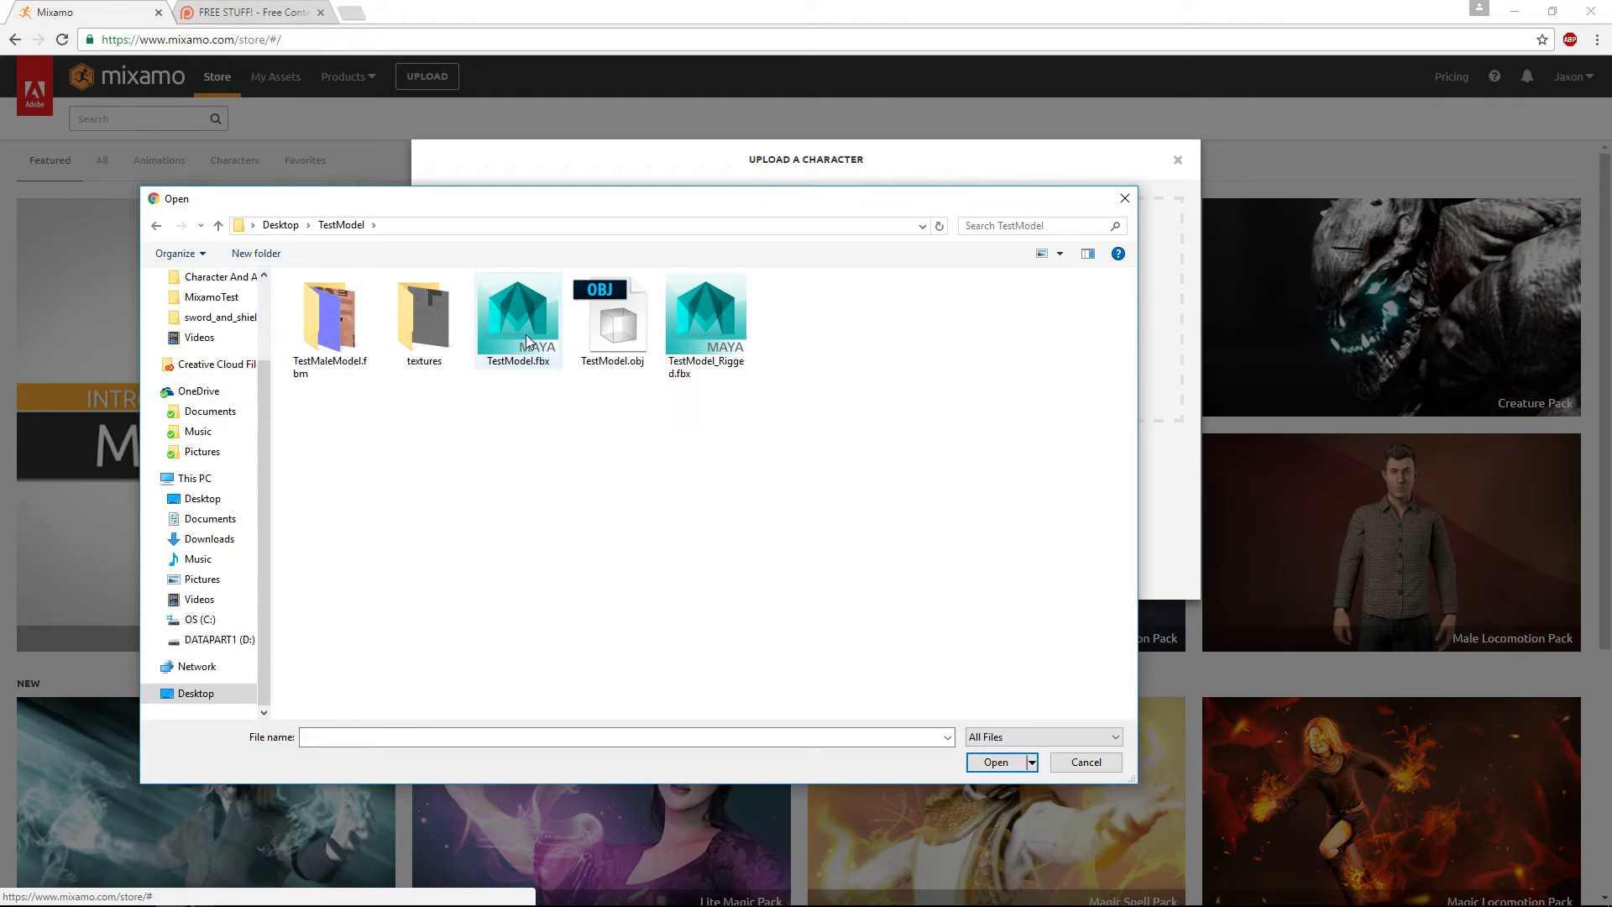
left_click(521, 362)
left_click(997, 762)
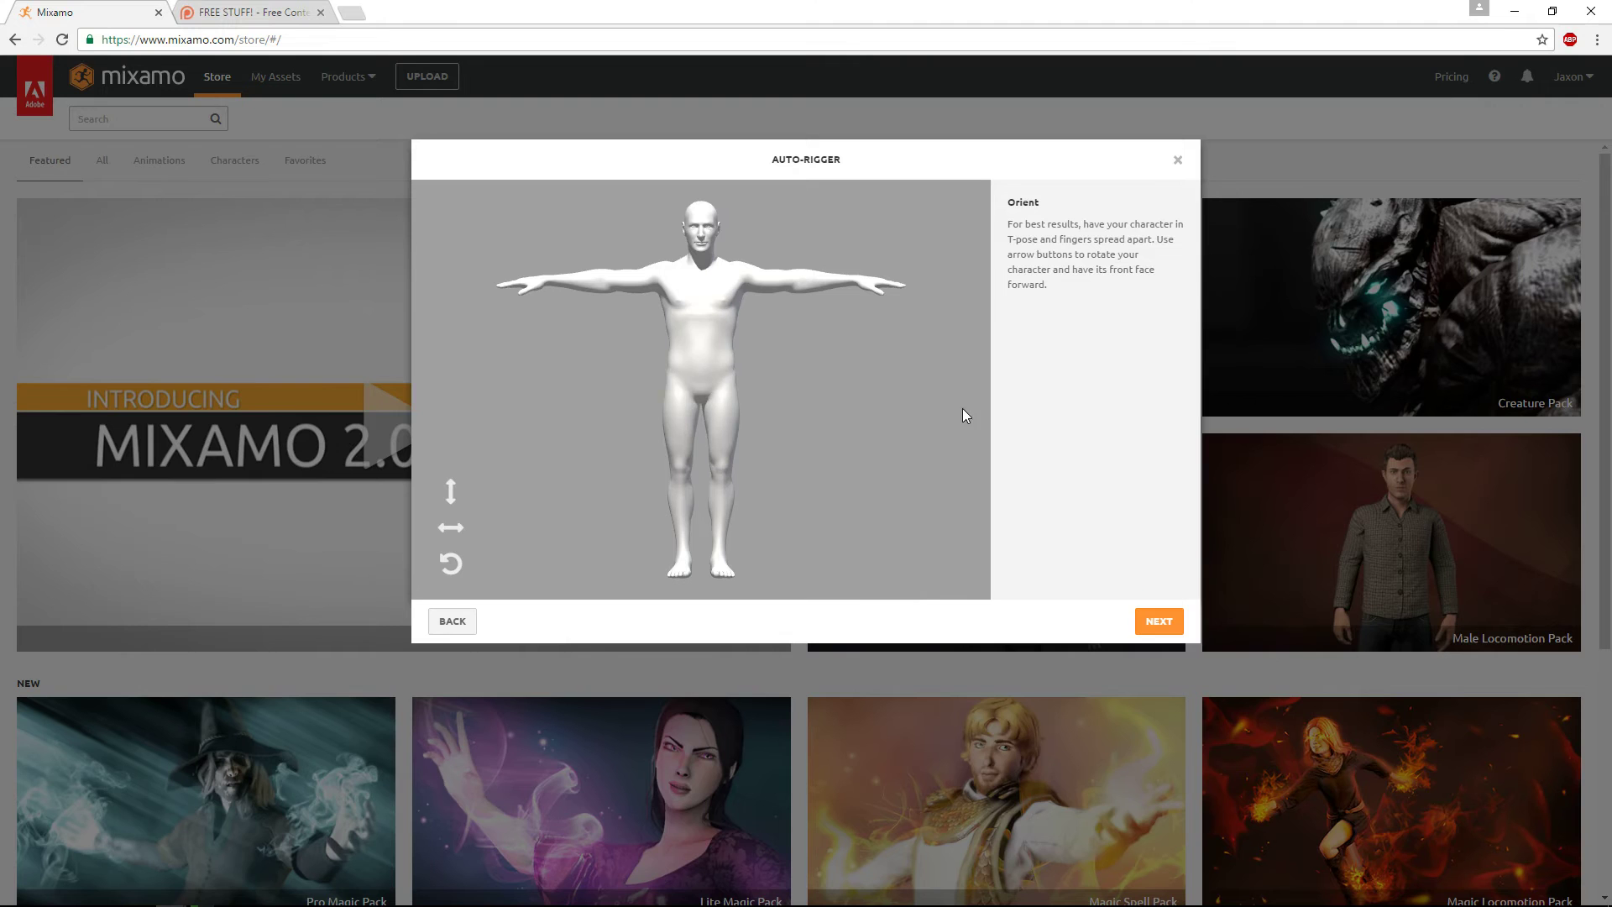
Accept the orientation and place the chin, wrist, elbow, knee and groin markers on the model
left_click(1159, 622)
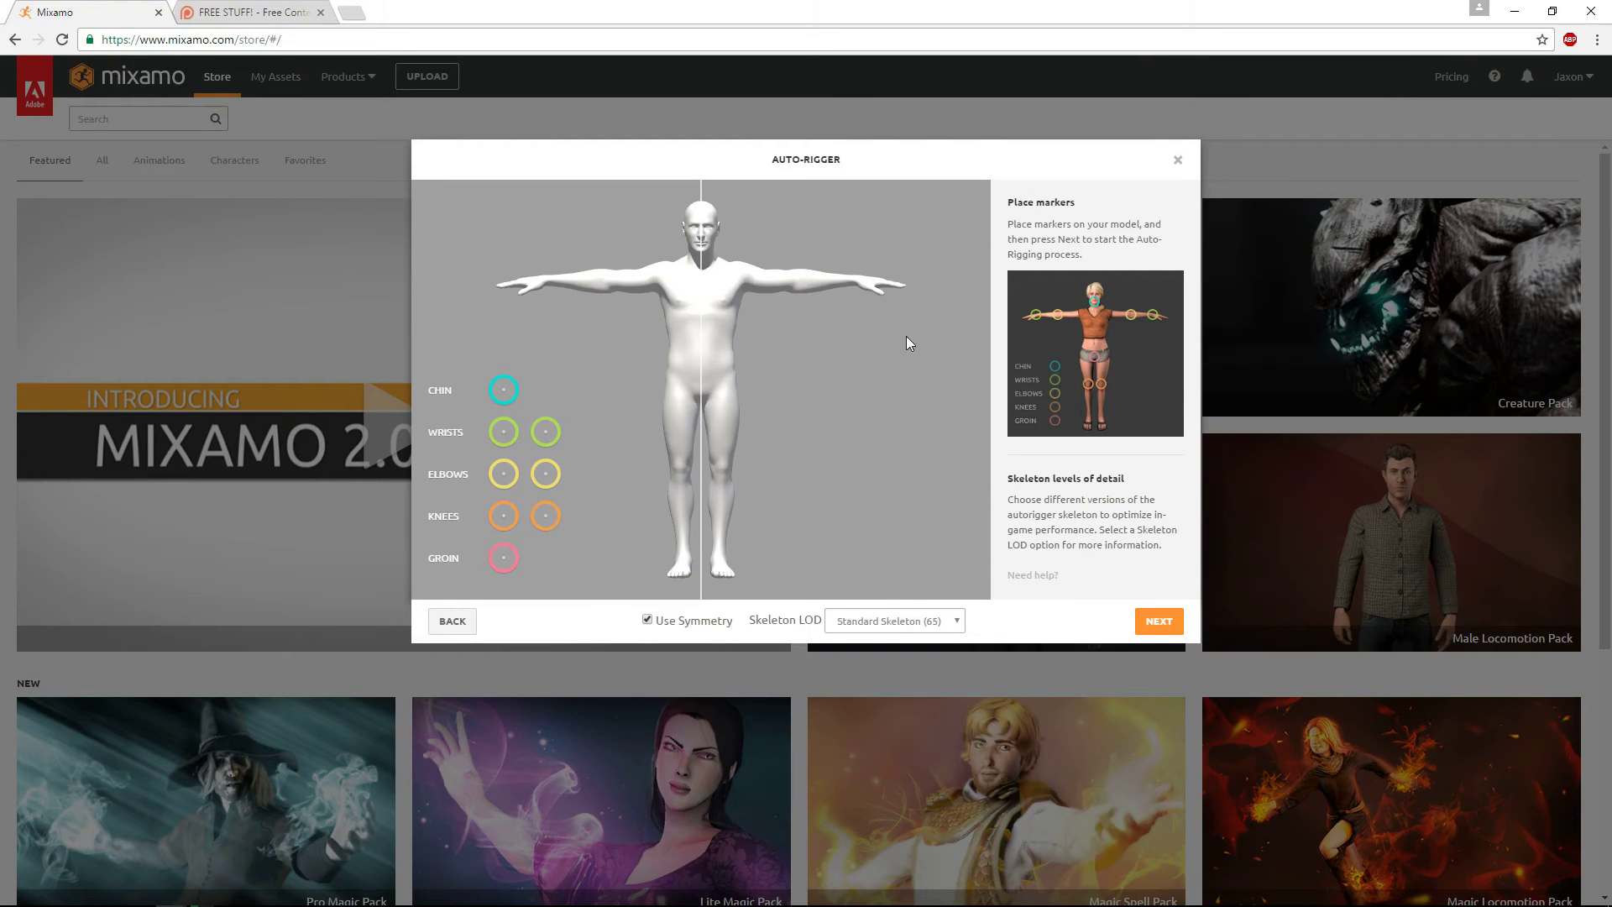
mouse_move(504, 389)
left_mouse_down()
mouse_move(639, 323)
mouse_move(711, 255)
left_mouse_up()
left_click_drag(504, 431, 555, 288)
left_click_drag(504, 473, 613, 288)
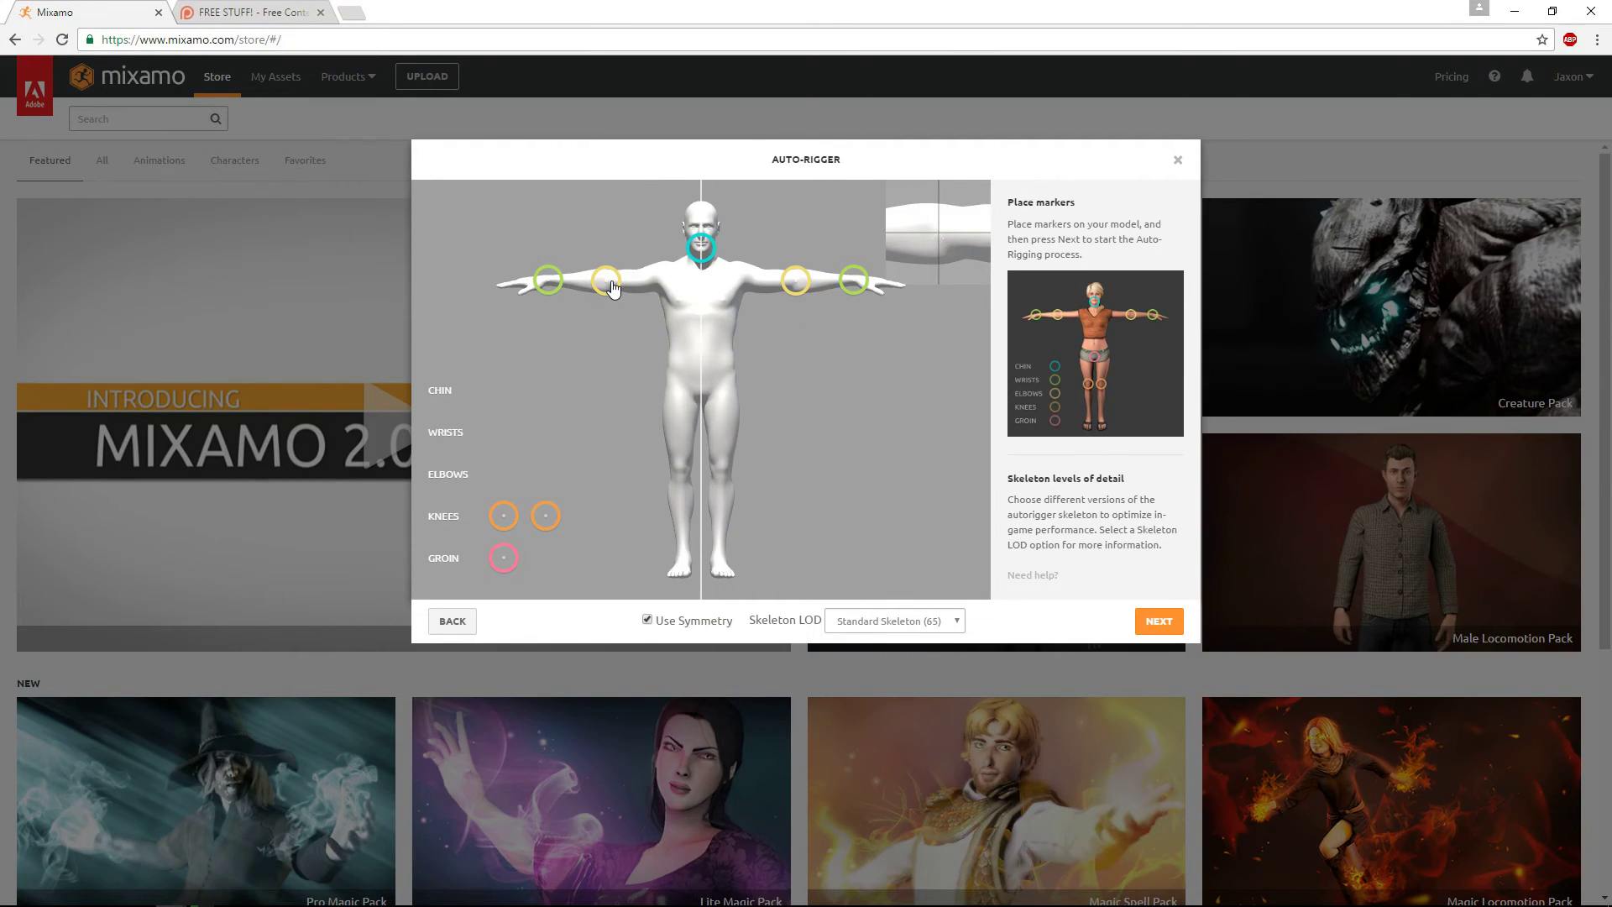
left_click_drag(612, 288, 612, 288)
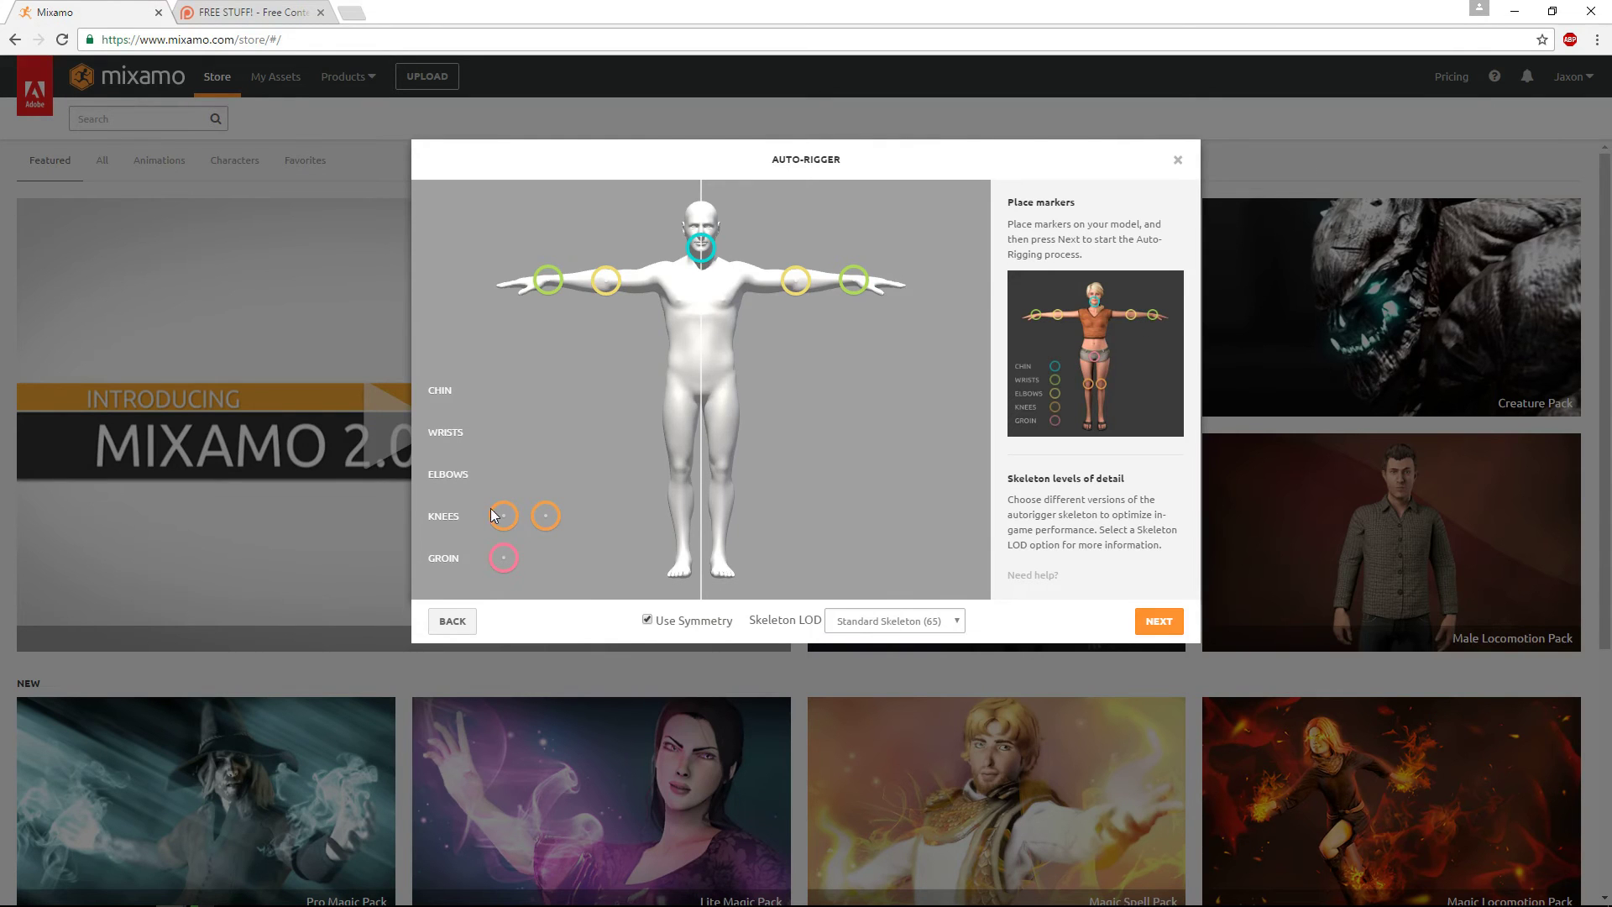
mouse_move(504, 516)
left_mouse_down()
mouse_move(651, 436)
mouse_move(685, 475)
left_mouse_up()
left_click_drag(504, 557, 708, 401)
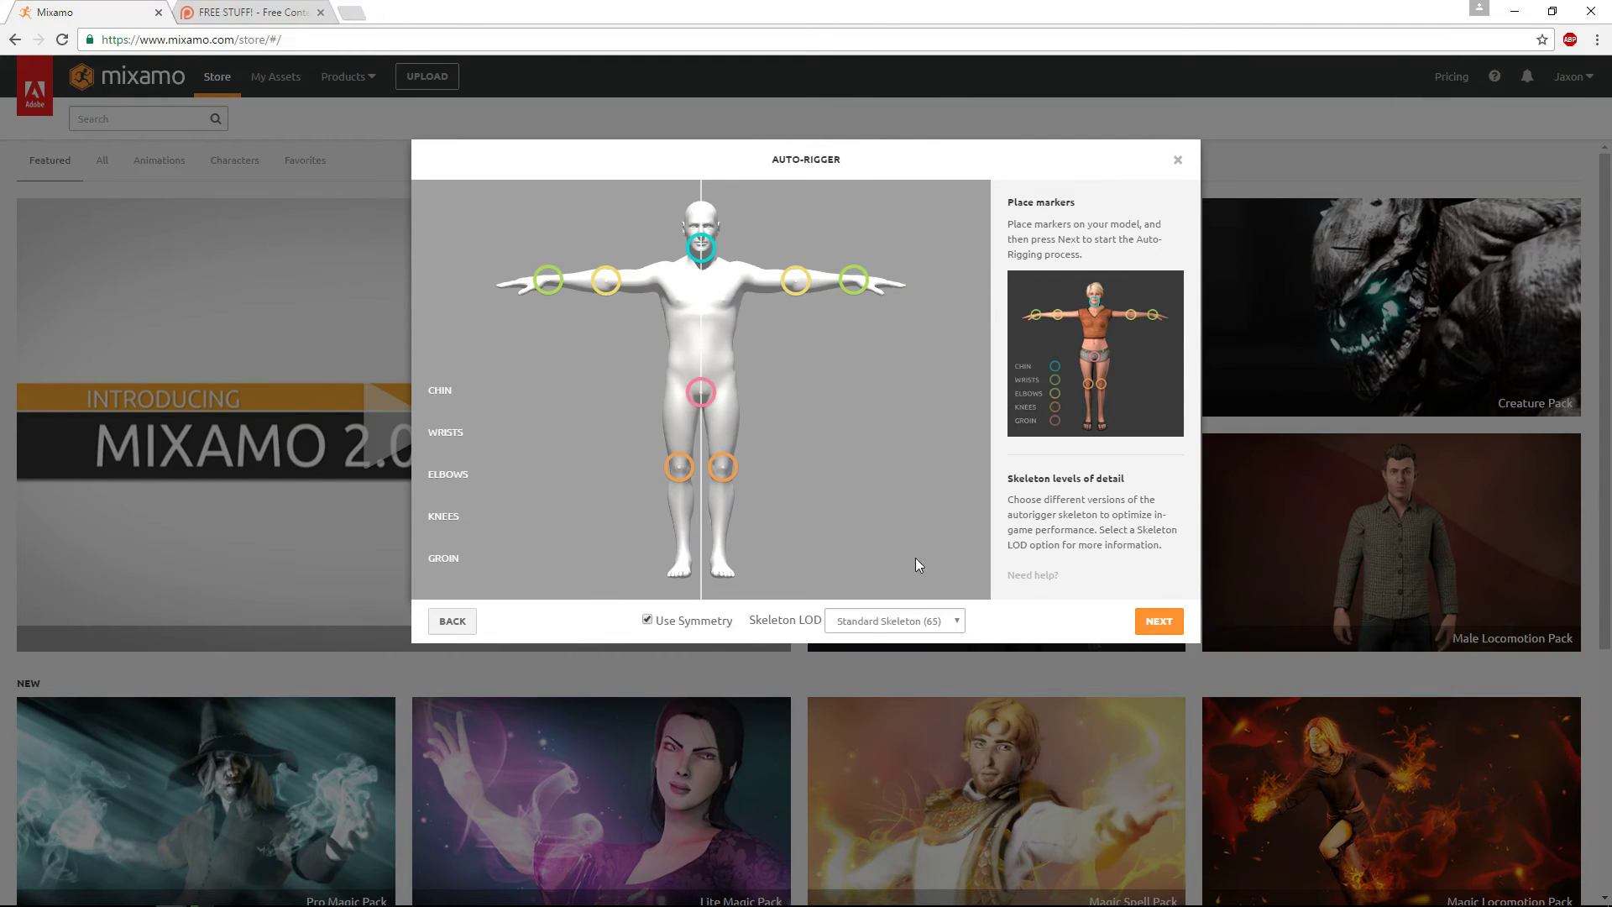
Auto-rig the test character, inspect its walking preview, and confirm the rig
left_click(1160, 623)
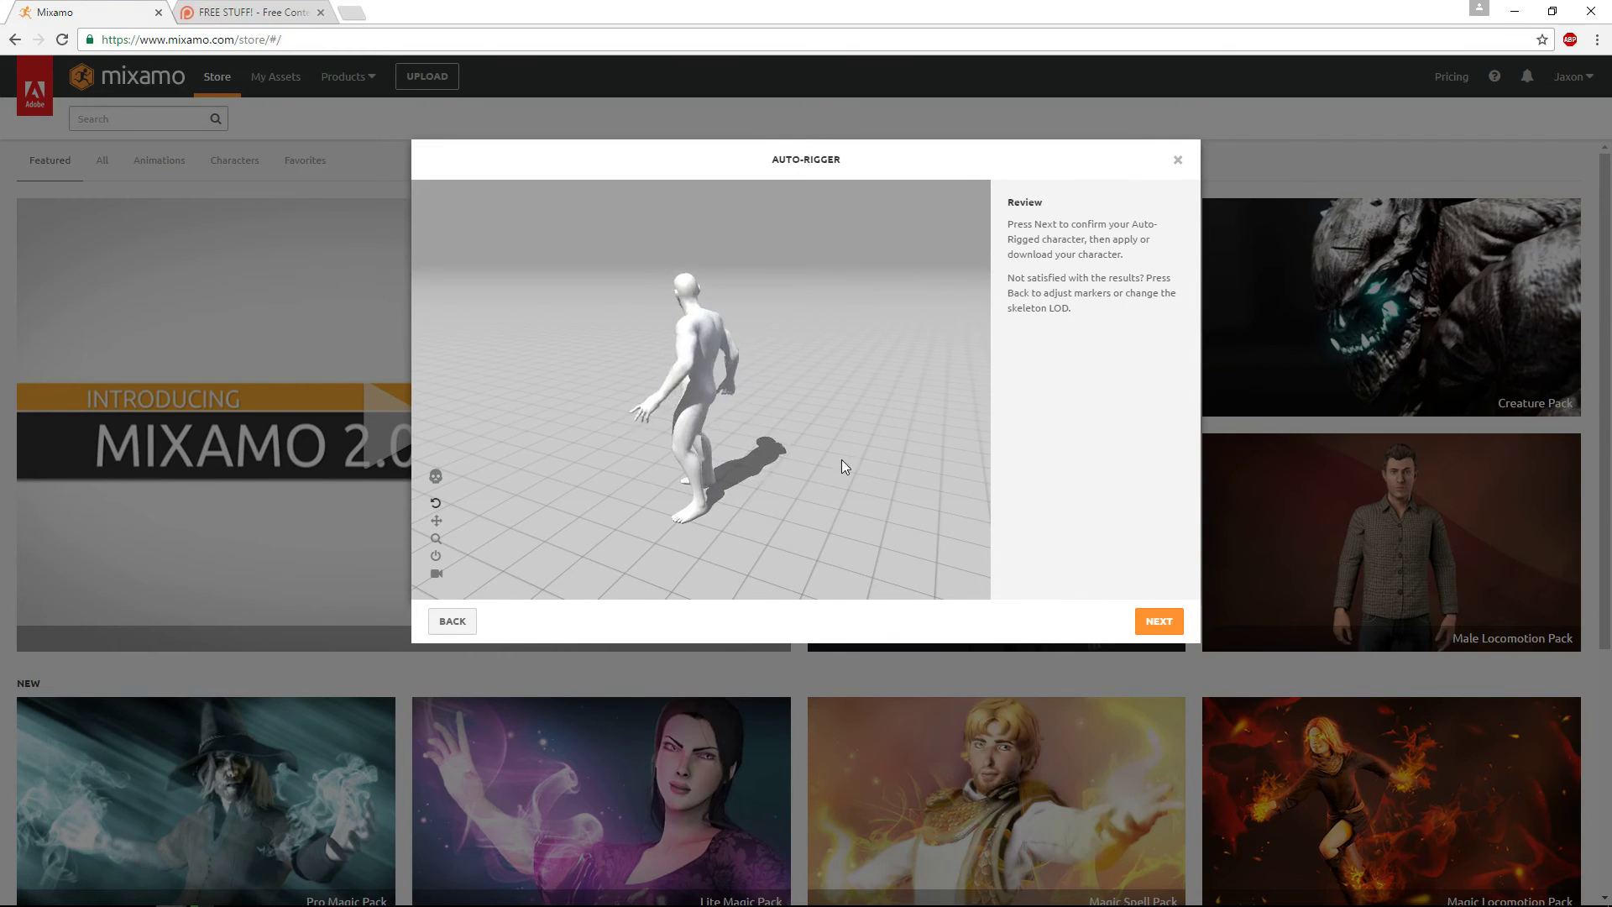
left_click_drag(841, 460, 651, 387)
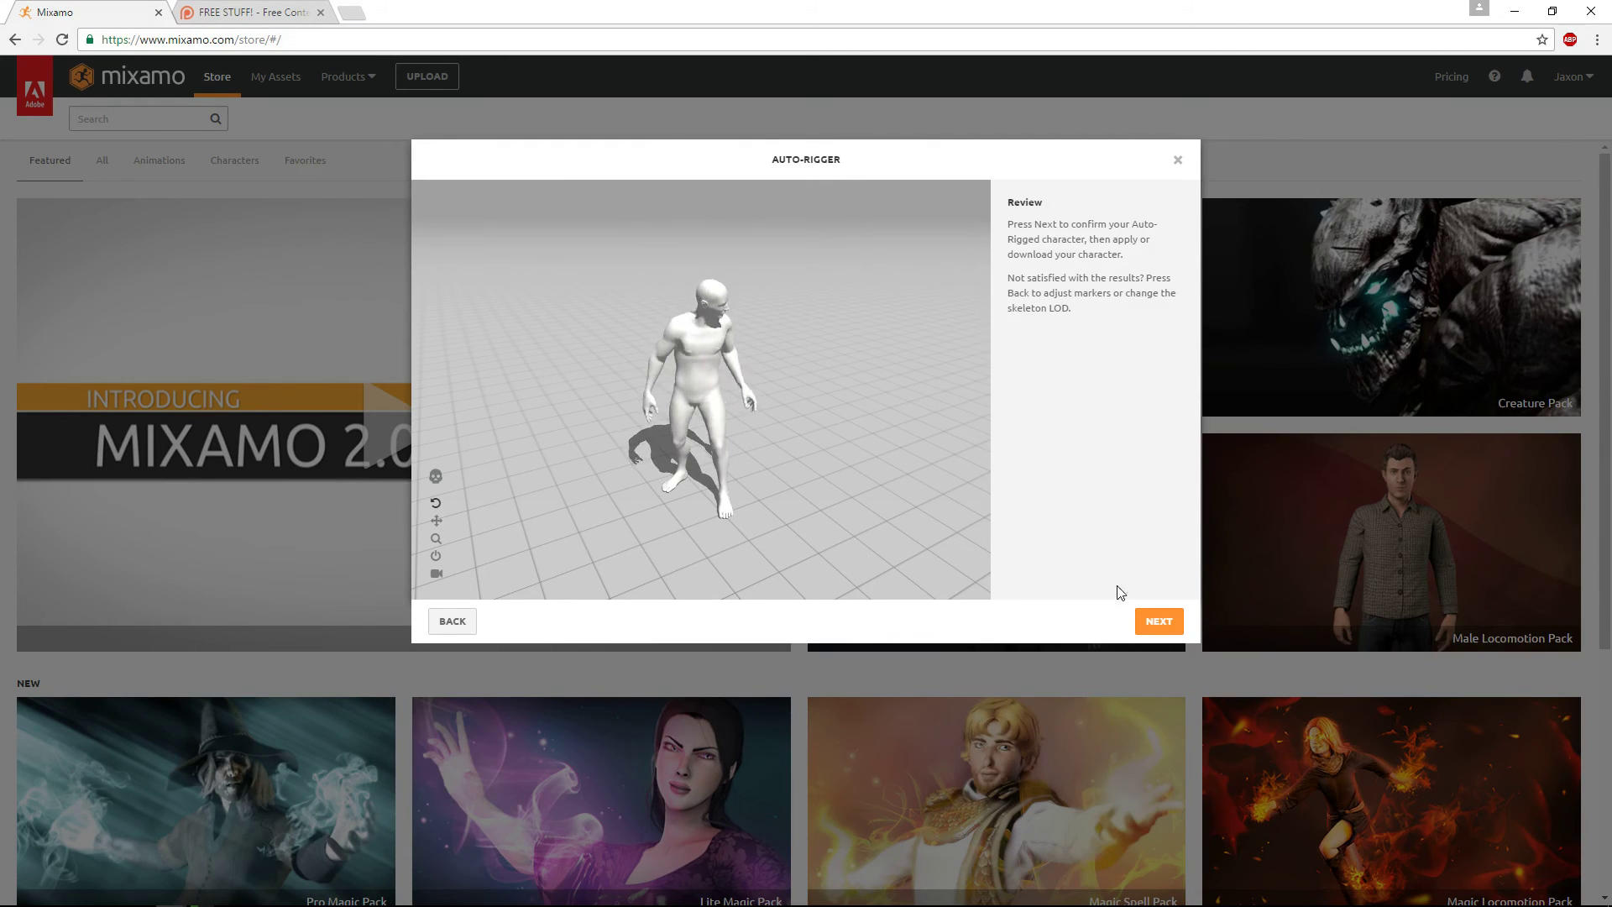
left_click(1171, 625)
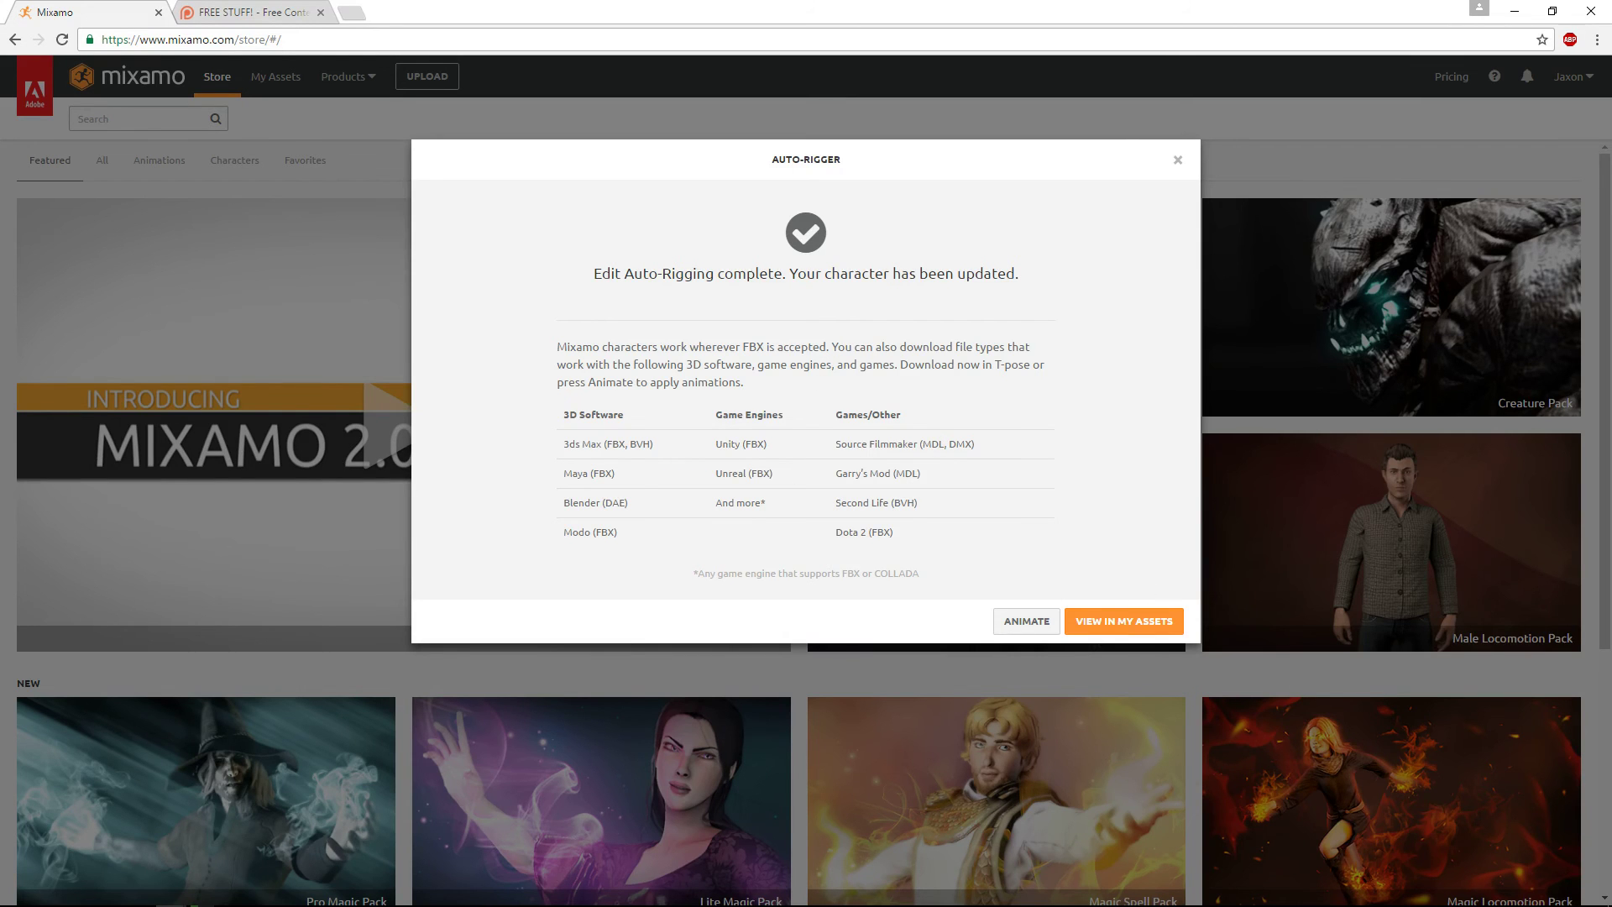
Apply the Jogging animation to TestModel, add it to a pack, and save to My Assets
left_click(1031, 622)
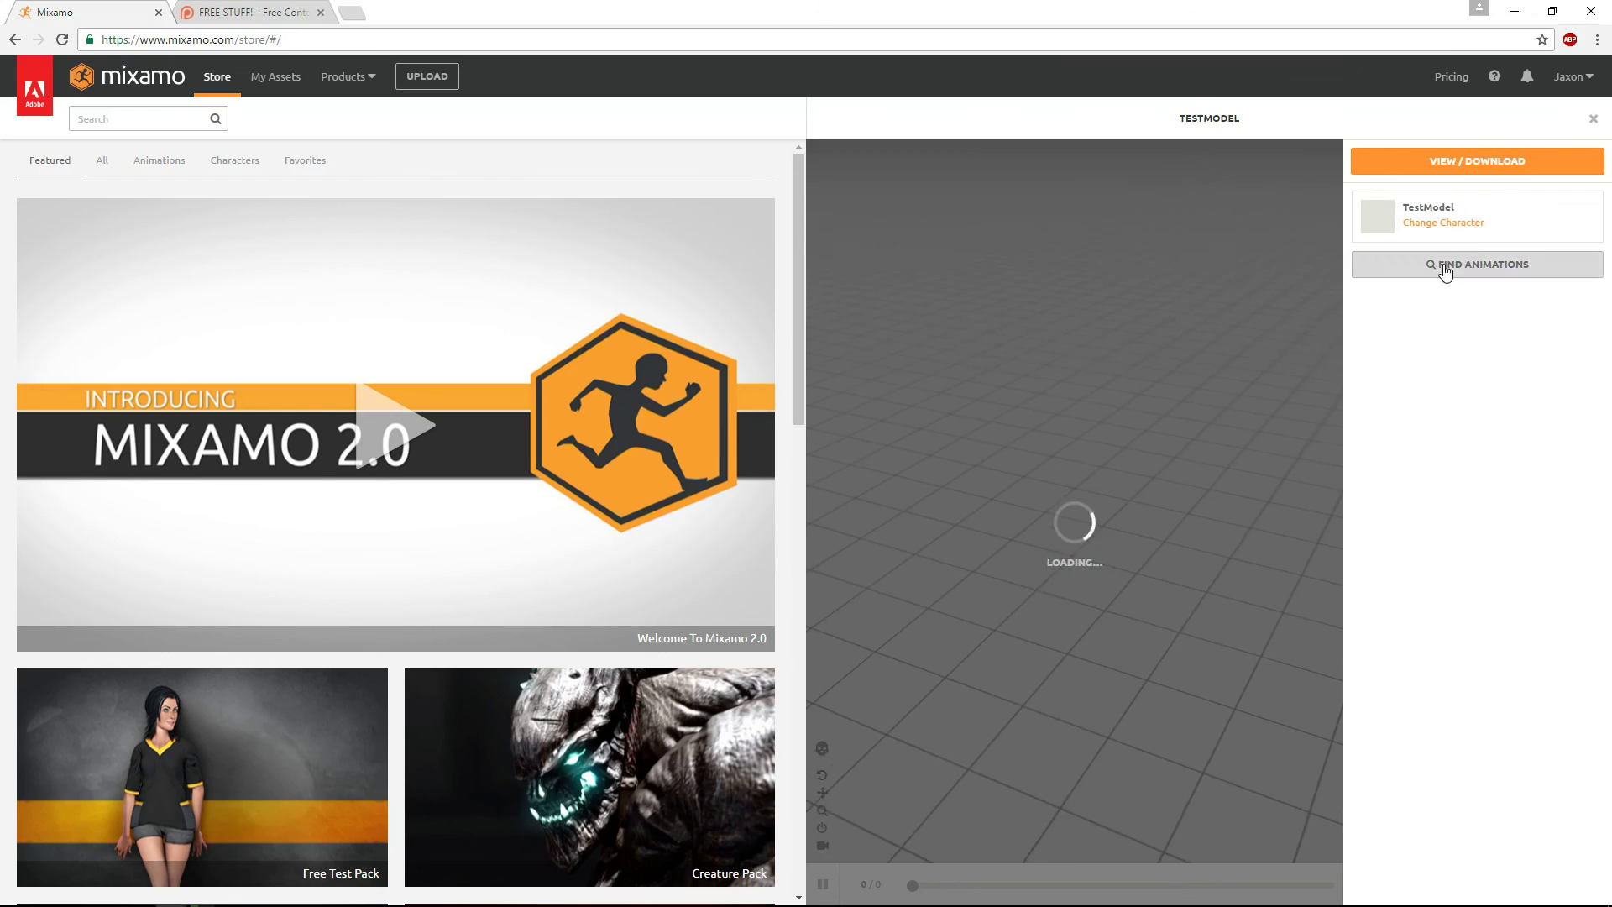
left_click(1471, 269)
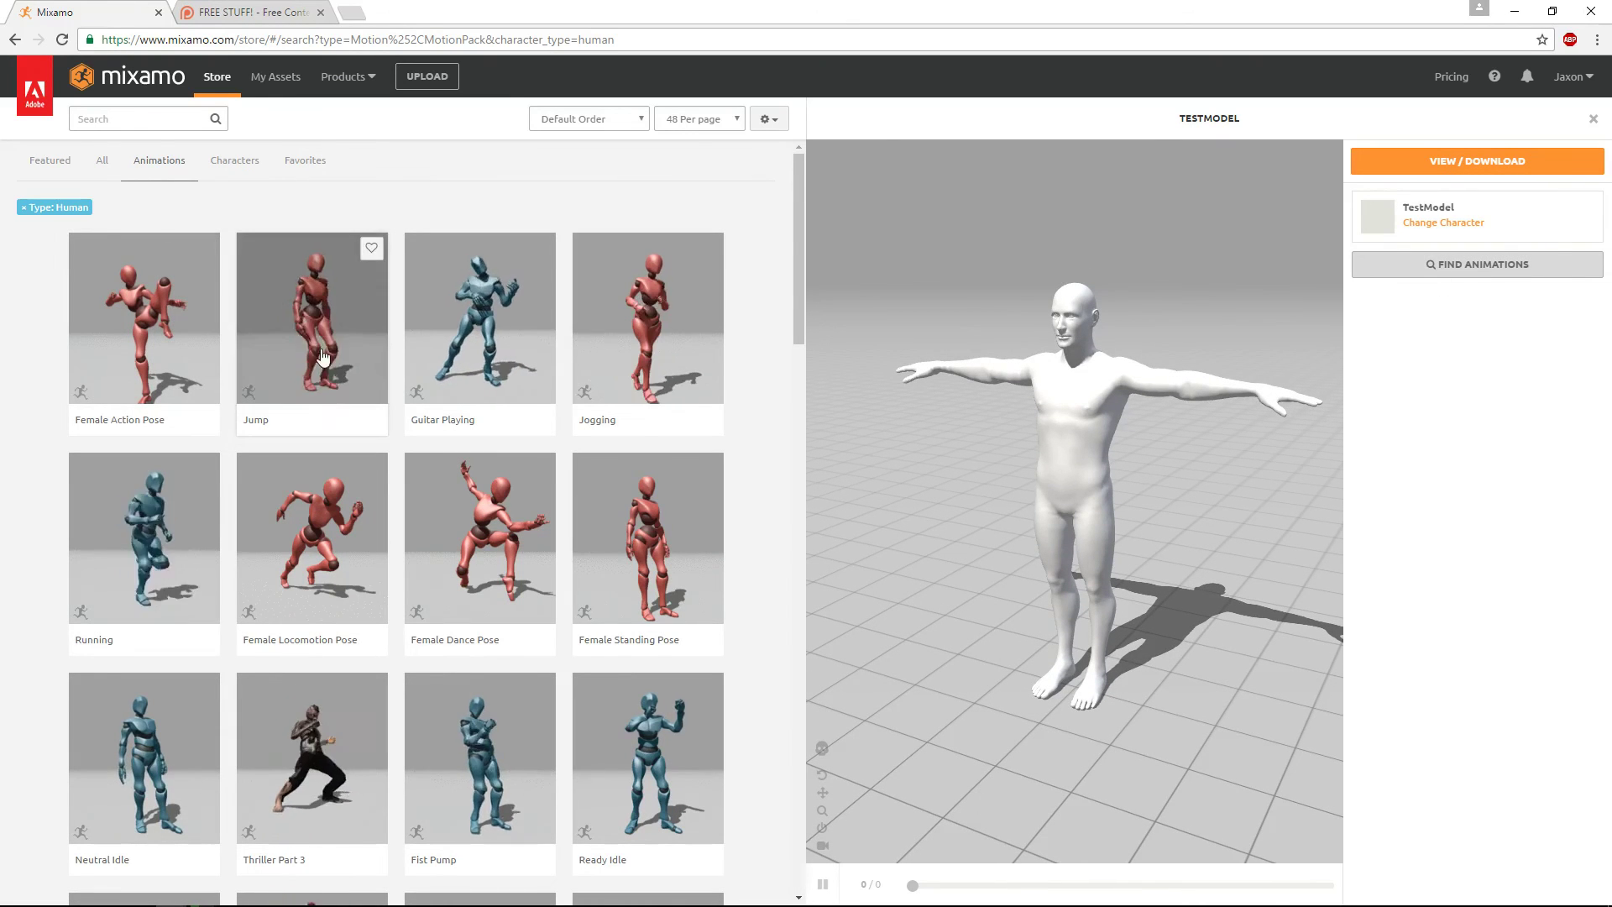
left_click(648, 336)
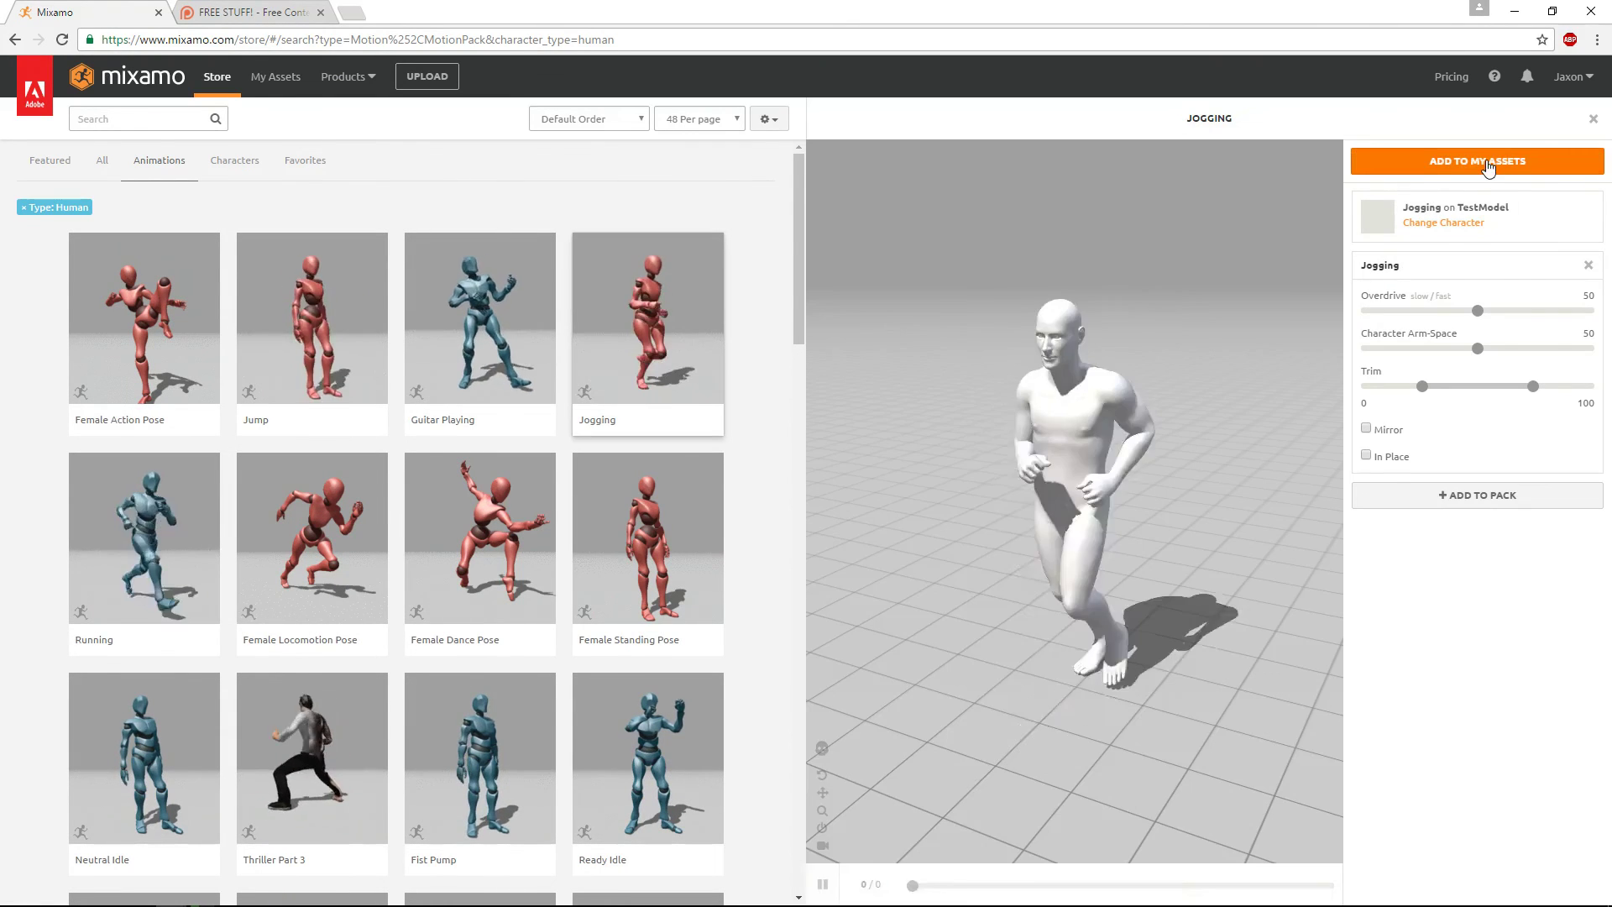
left_click(1454, 497)
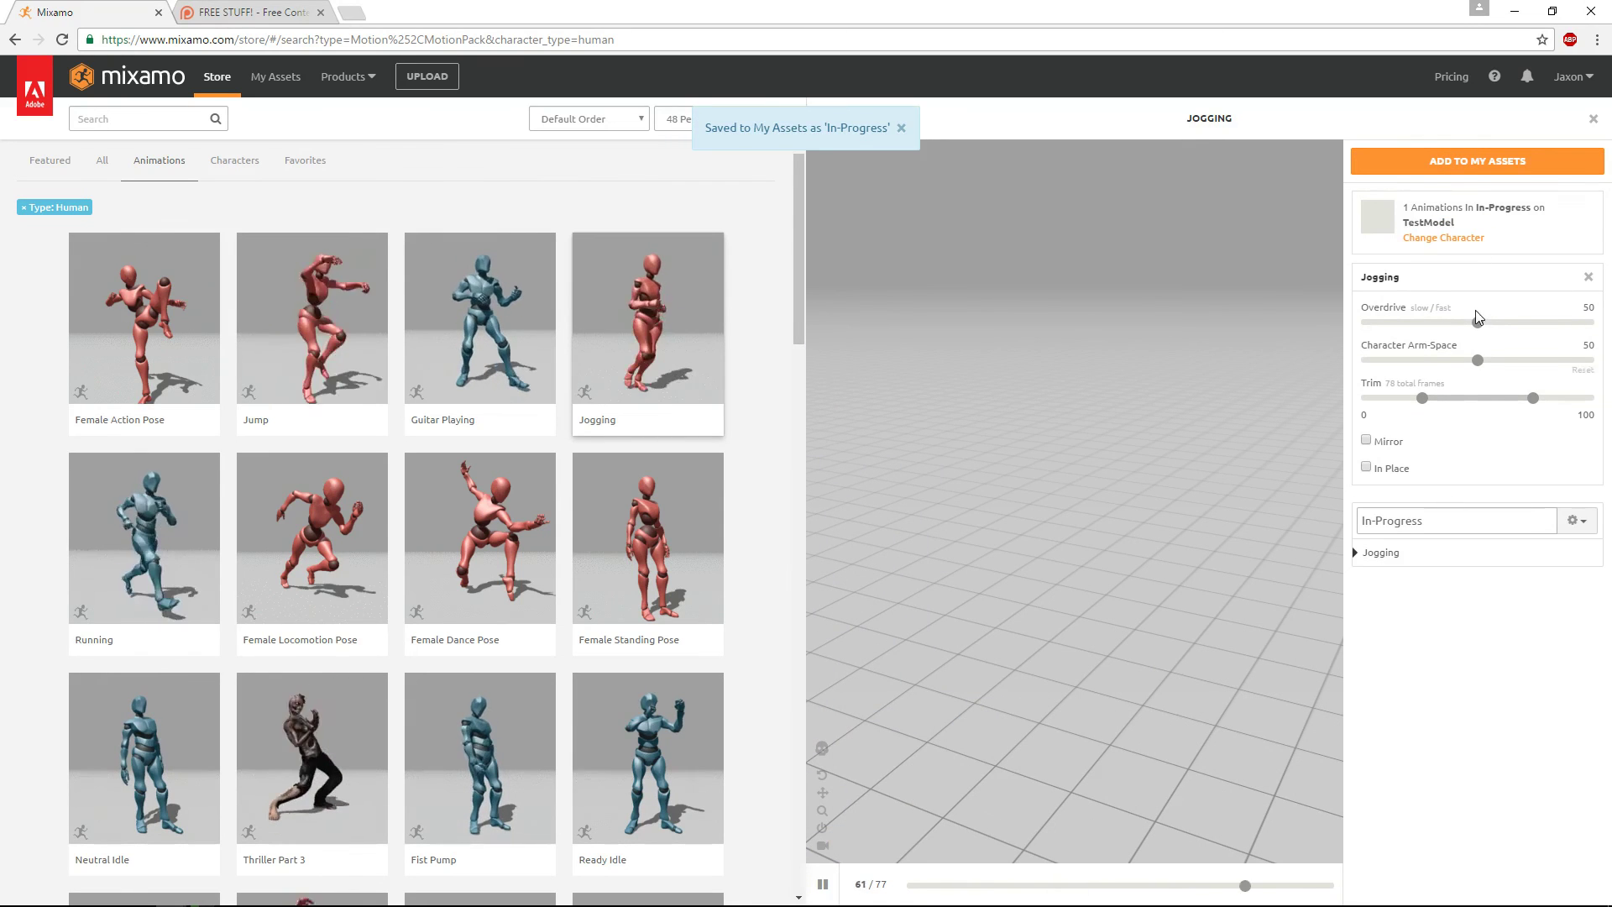
left_click(1467, 163)
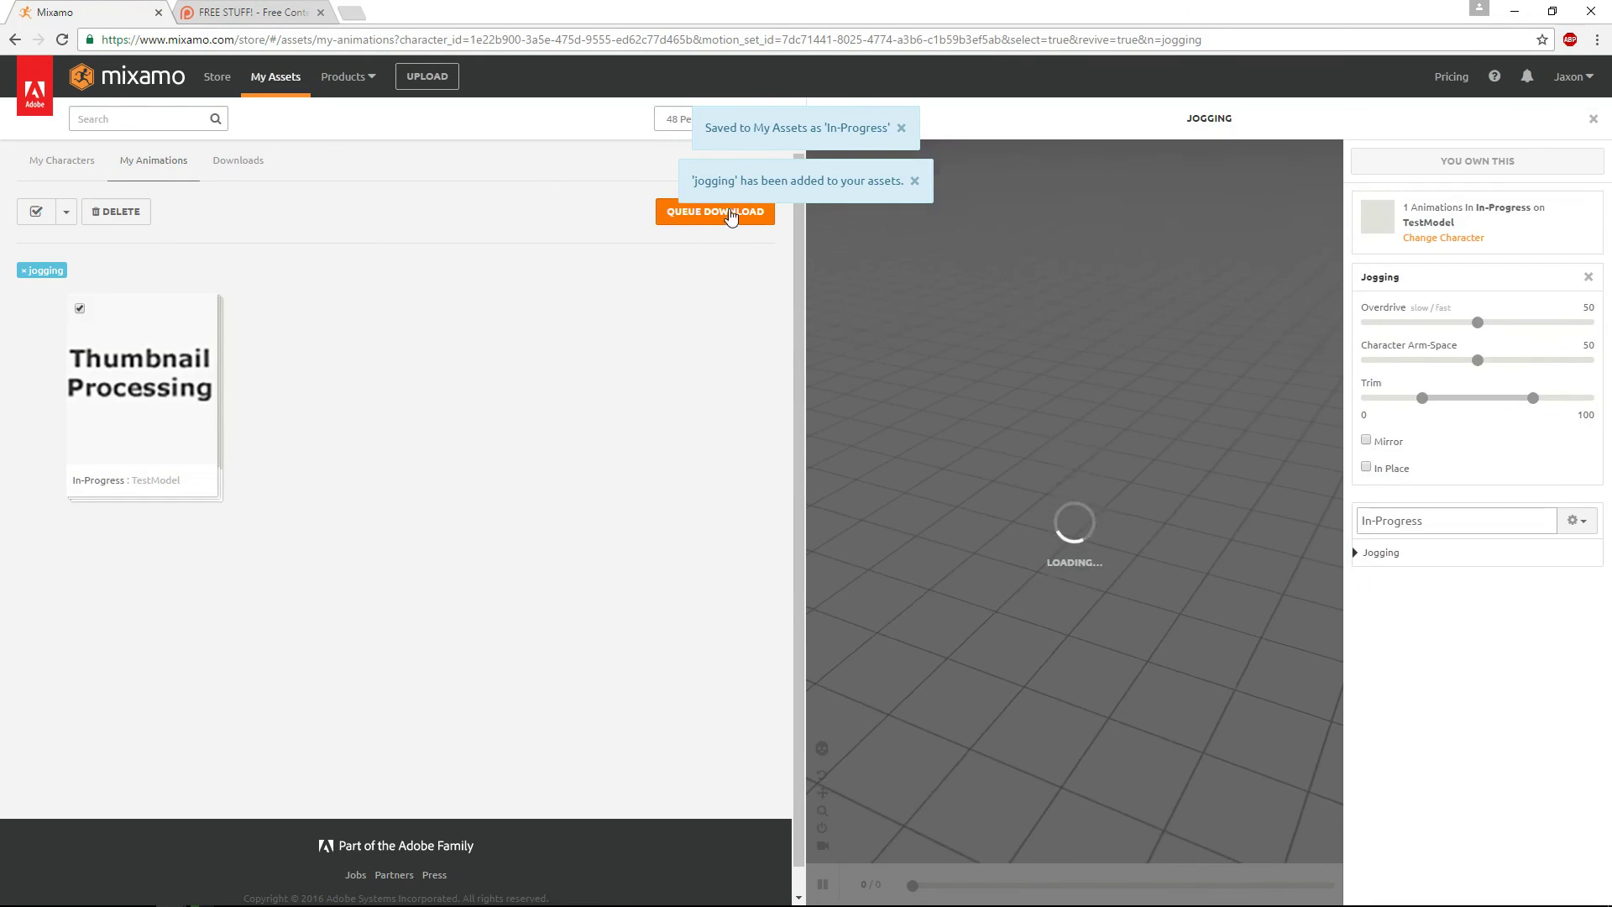
Queue the Jogging pack for download in FBX for Unreal Engine 4 (.fbx) format
left_click(719, 220)
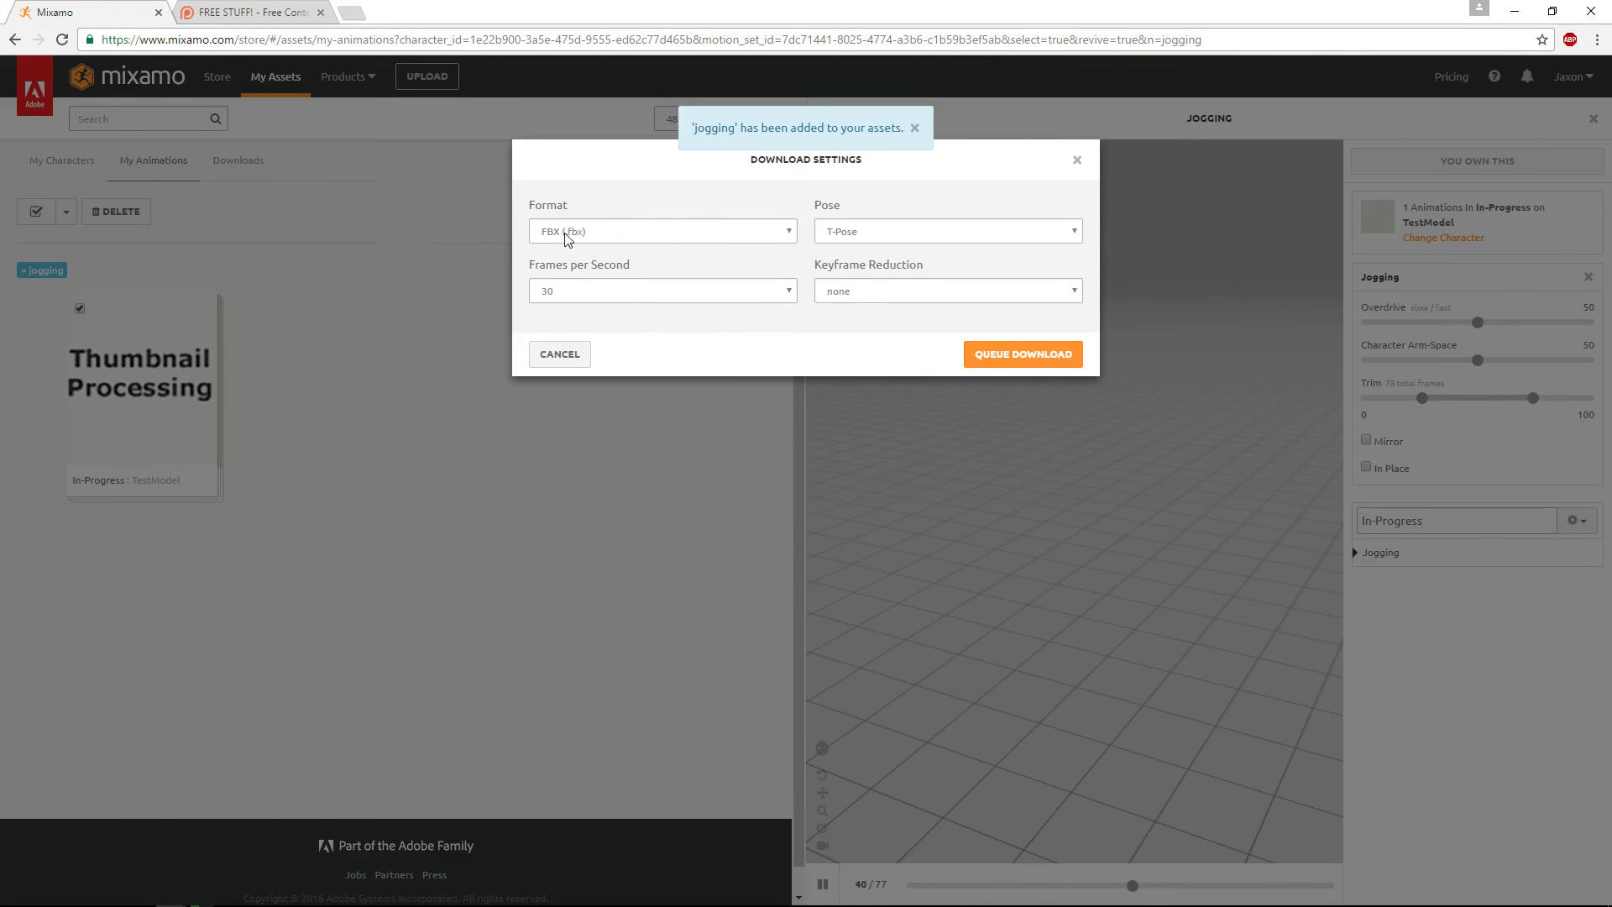
left_click(632, 233)
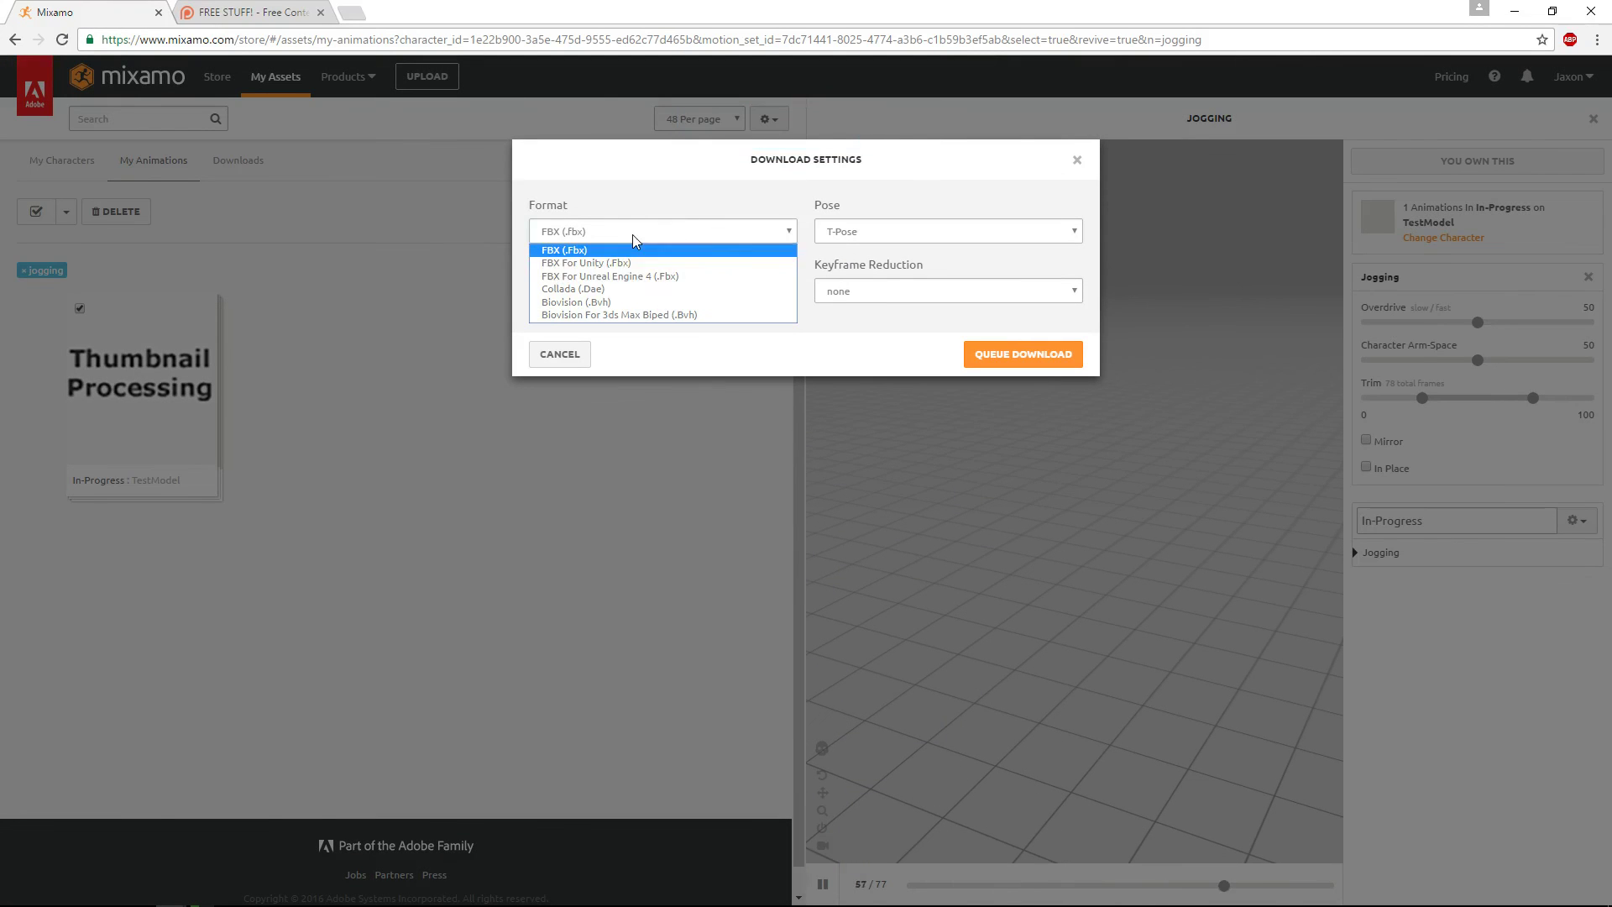
left_click(627, 277)
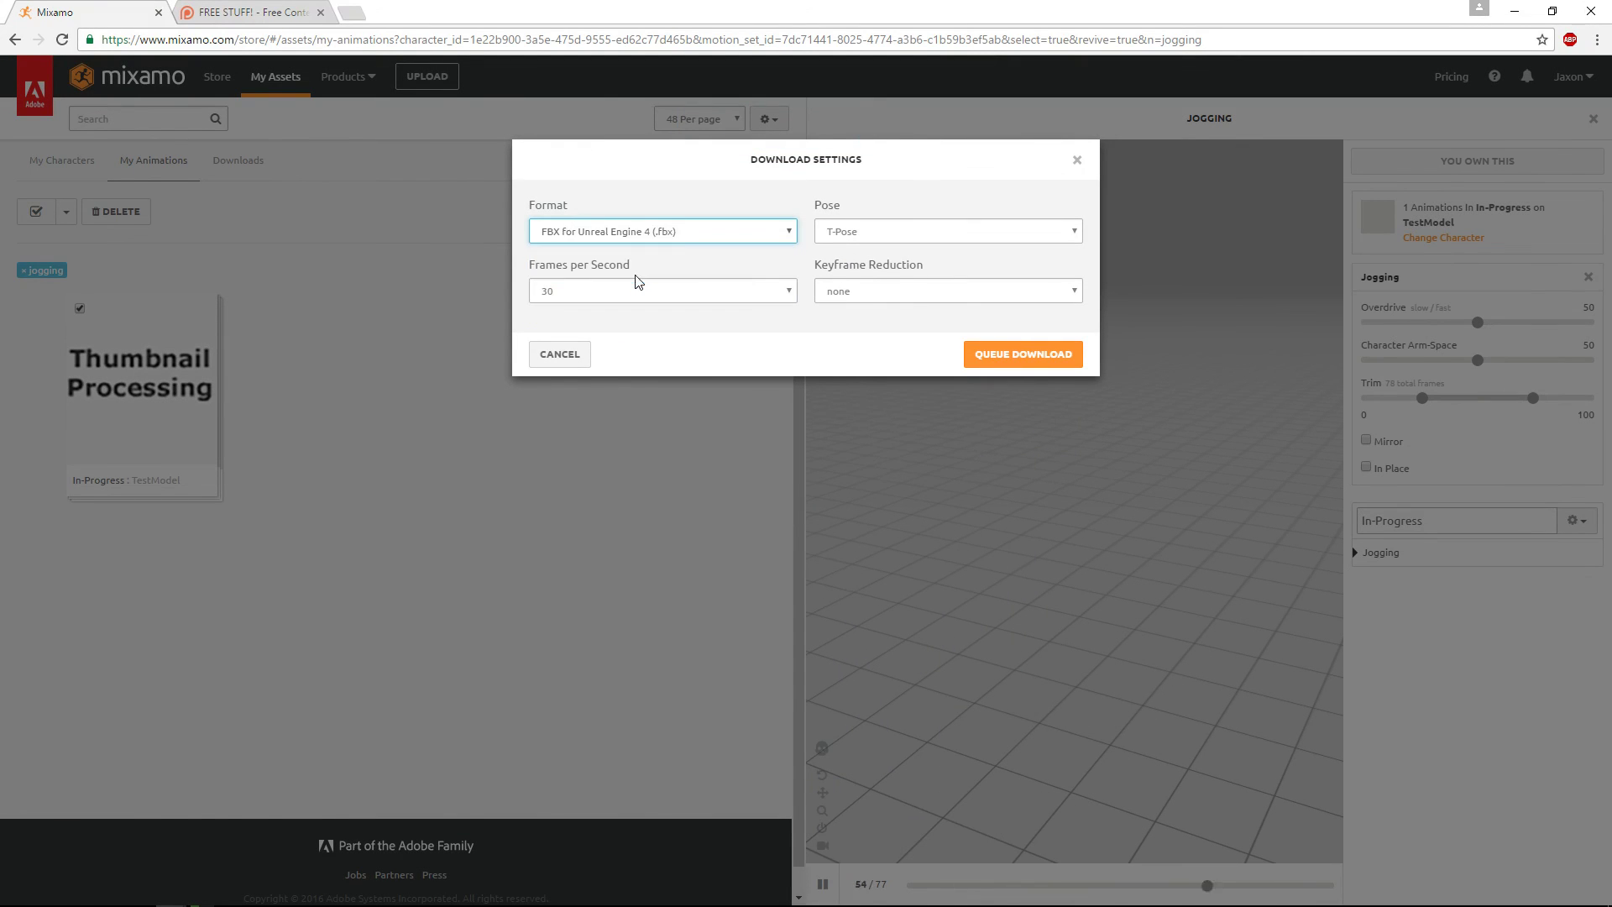
left_click(1031, 361)
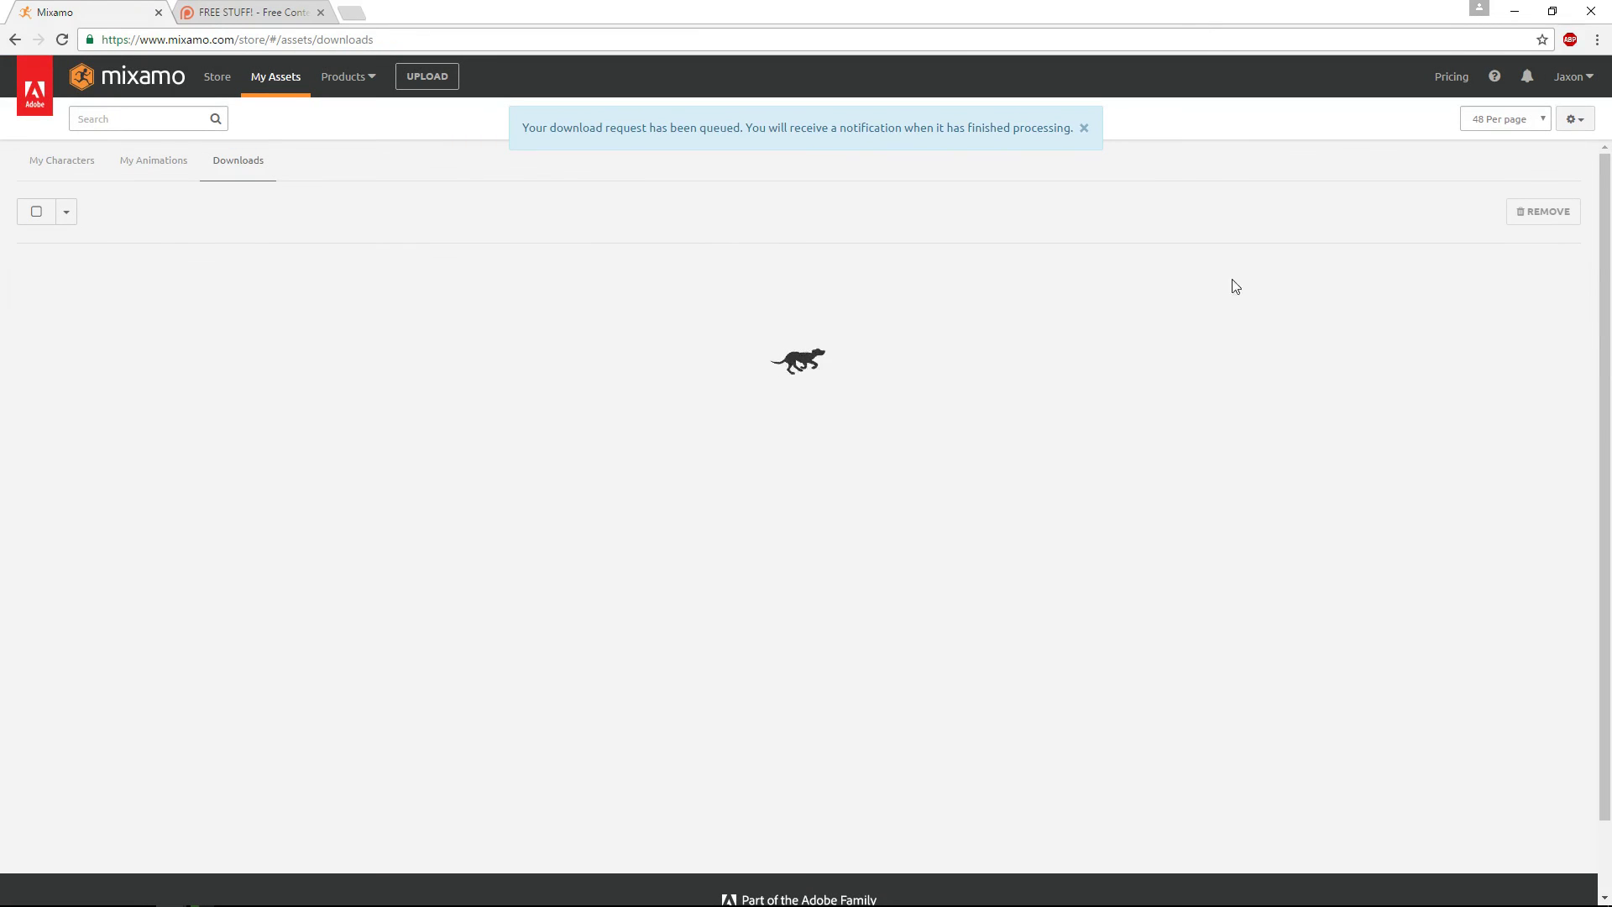